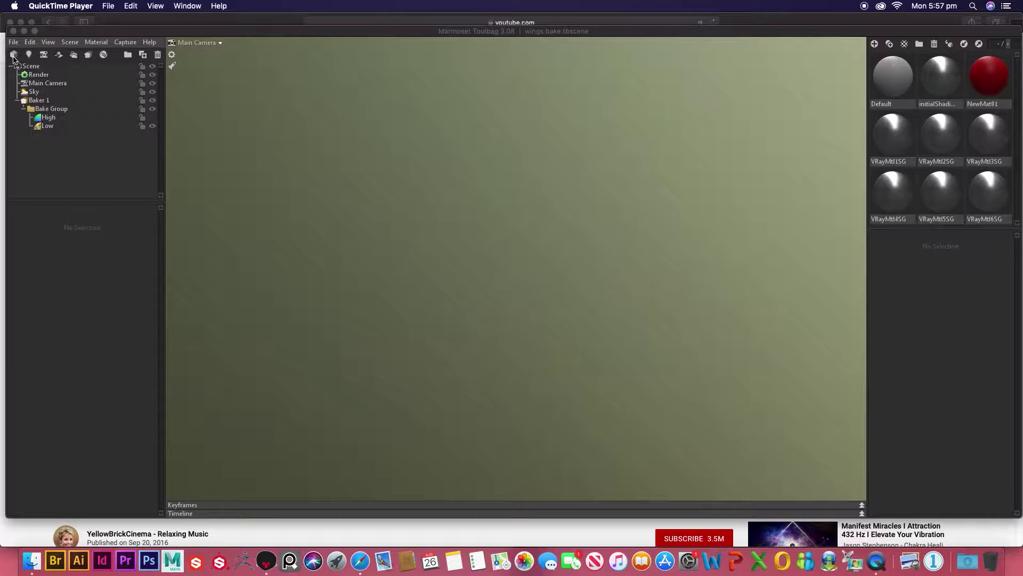
# Import the wings_low.obj mesh from the scenes folder
pyautogui.click(14, 56)
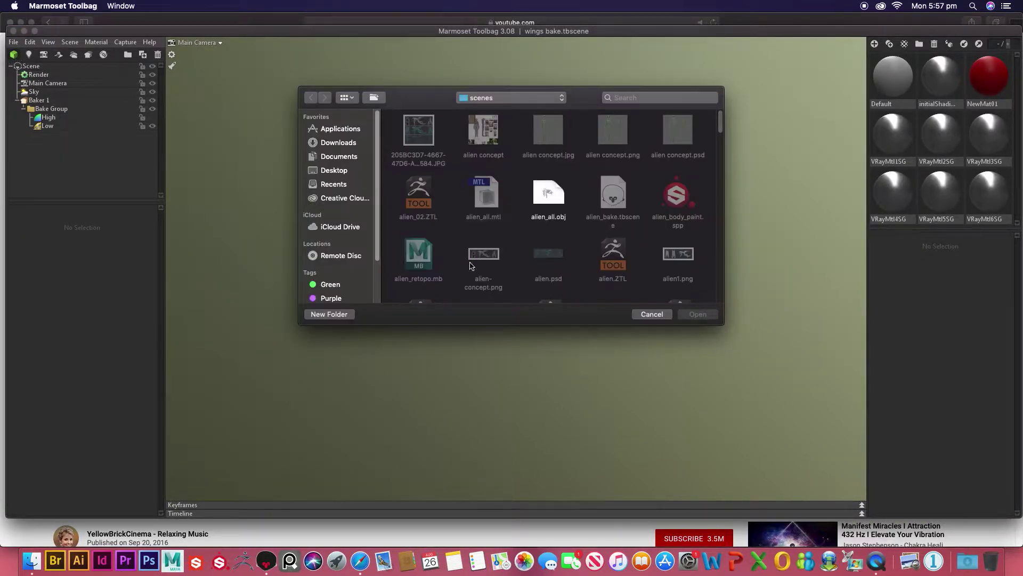
pyautogui.scroll(-5, 549, 264)
pyautogui.scroll(-3, 548, 265)
pyautogui.scroll(-5, 547, 265)
pyautogui.scroll(-5, 549, 265)
pyautogui.scroll(-3, 550, 264)
pyautogui.scroll(-2, 551, 264)
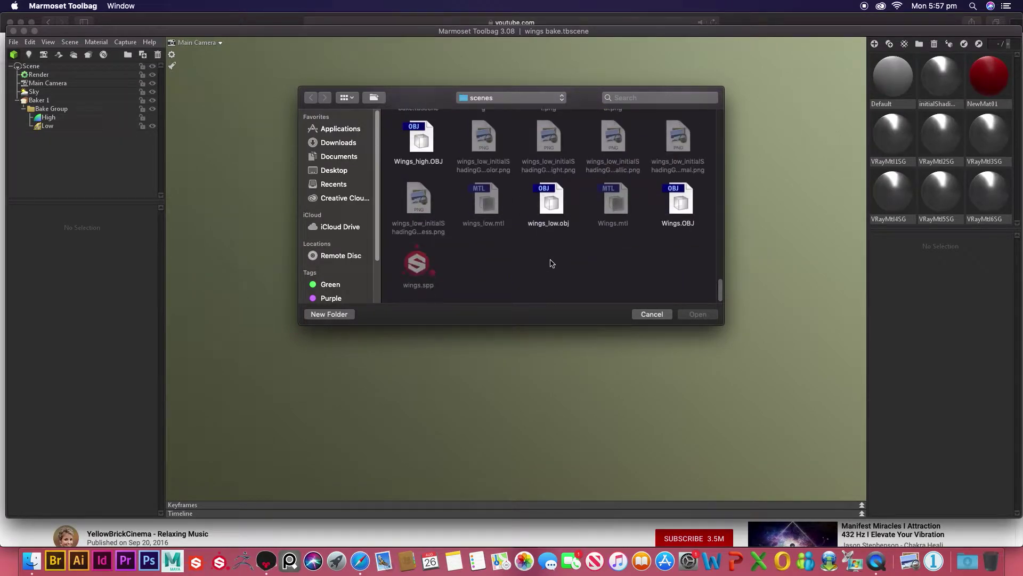
pyautogui.click(554, 204)
pyautogui.click(699, 314)
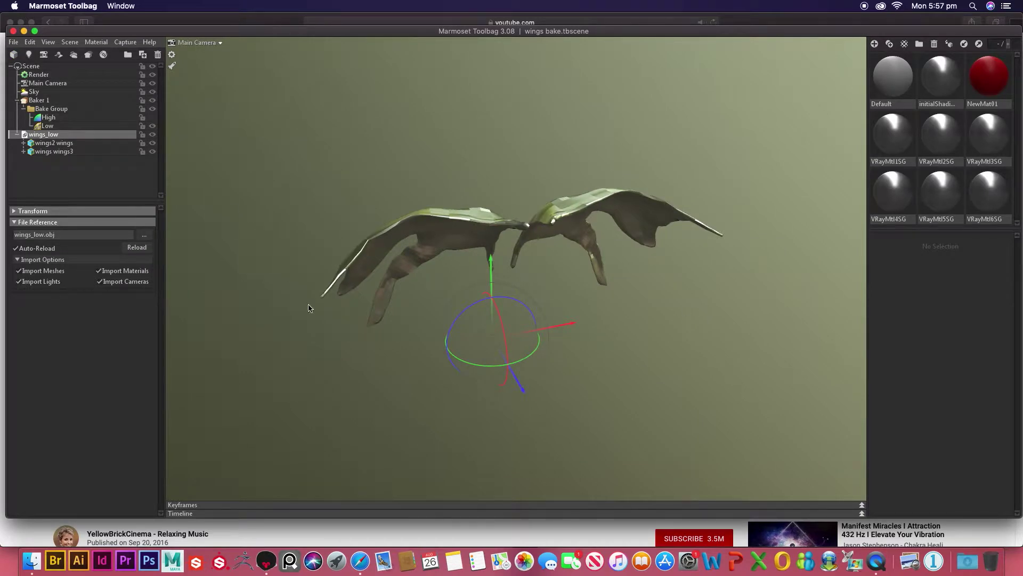
# Collapse the wings_low group, then orbit and zoom to inspect the wings from front and below
pyautogui.click(17, 134)
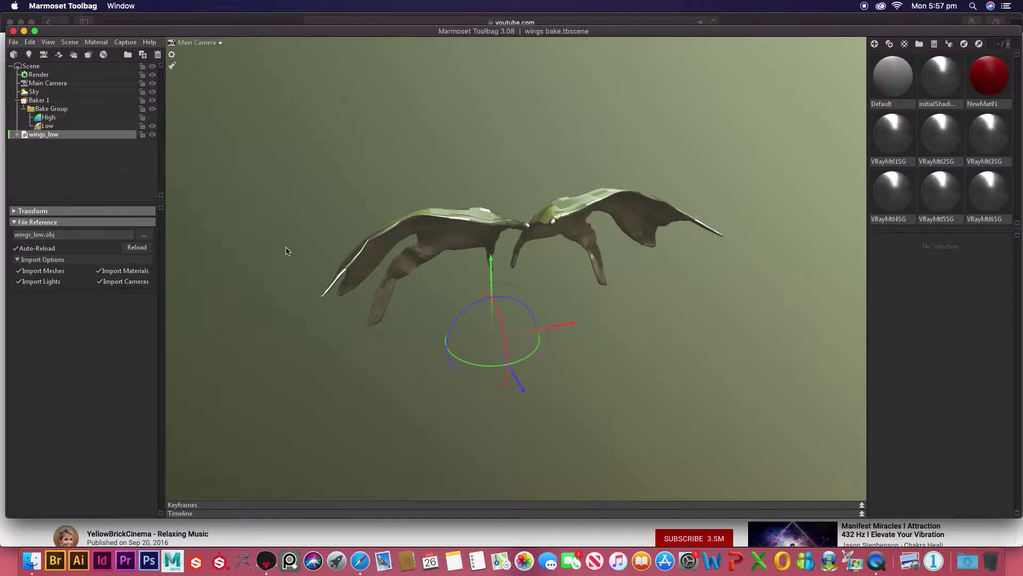
pyautogui.moveTo(347, 288)
pyautogui.mouseDown()
pyautogui.moveTo(280, 254)
pyautogui.moveTo(286, 201)
pyautogui.moveTo(304, 165)
pyautogui.mouseUp()
pyautogui.scroll(2, 436, 300)
pyautogui.scroll(3, 438, 306)
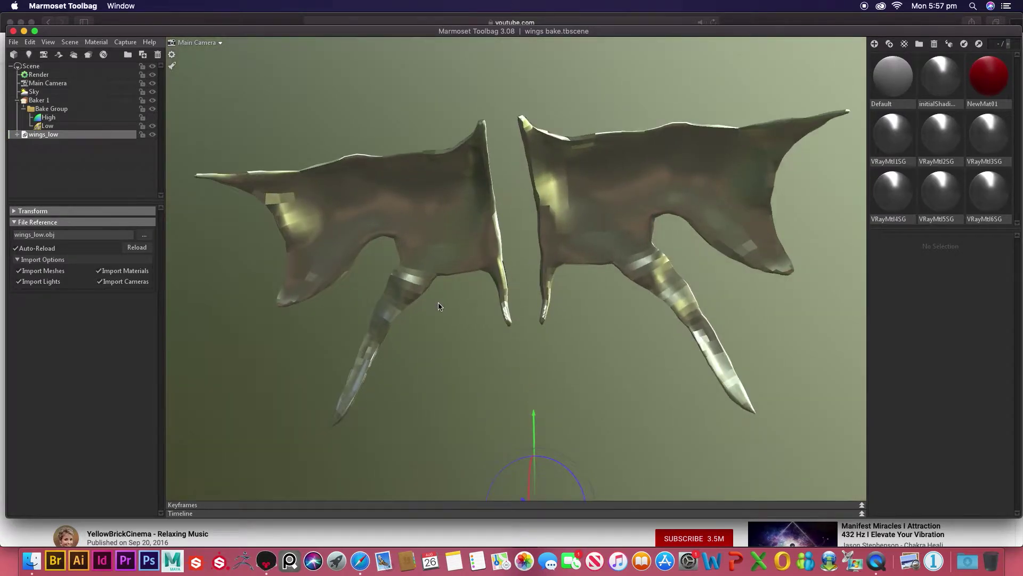
pyautogui.moveTo(592, 315)
pyautogui.mouseDown()
pyautogui.moveTo(534, 308)
pyautogui.moveTo(402, 370)
pyautogui.moveTo(353, 408)
pyautogui.moveTo(464, 203)
pyautogui.moveTo(407, 199)
pyautogui.moveTo(573, 206)
pyautogui.moveTo(669, 159)
pyautogui.mouseUp()
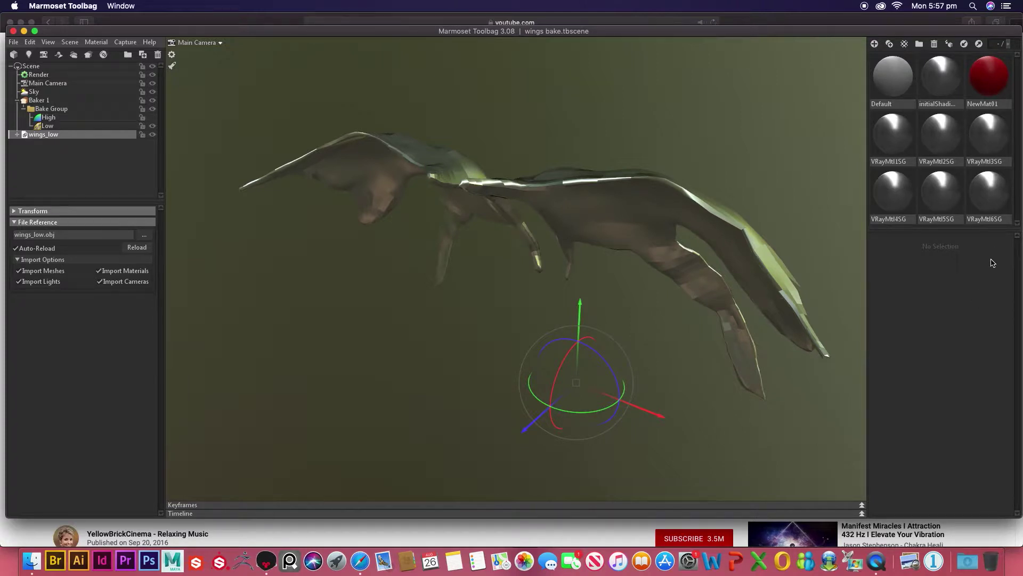
# Delete the NewMat01, VRayMtl1SG and initialShading materials
pyautogui.click(987, 80)
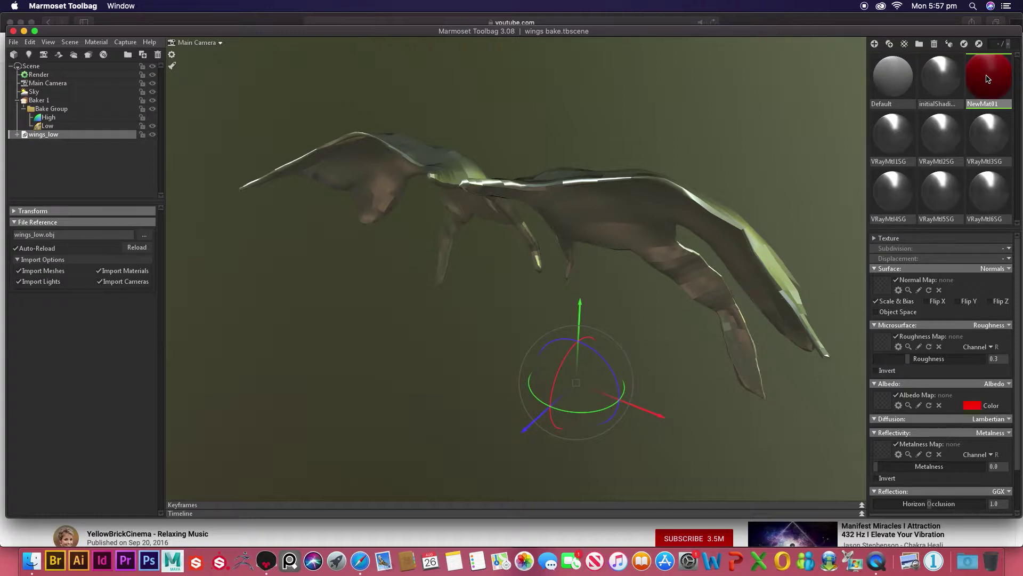
pyautogui.press('Delete')
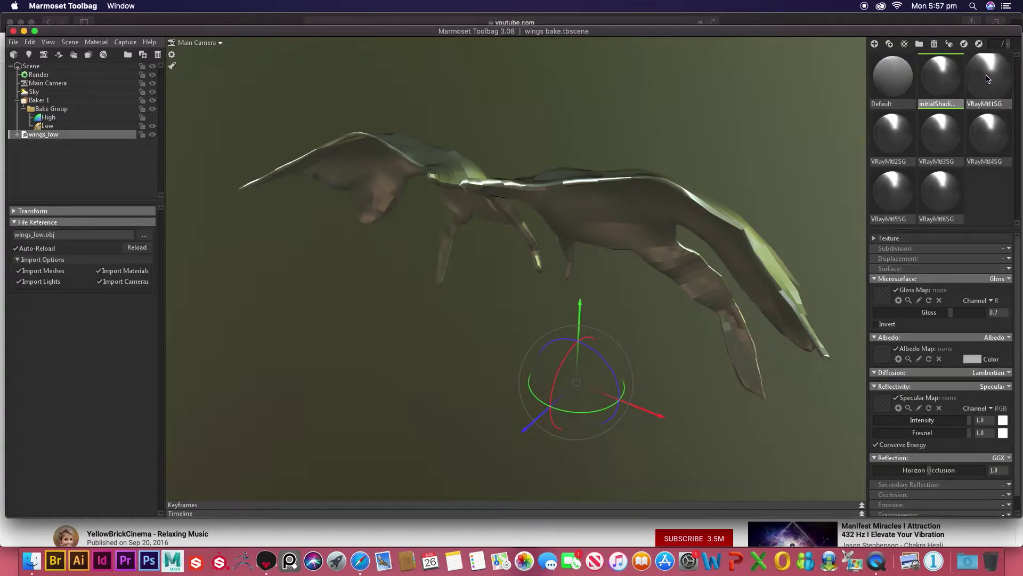
pyautogui.click(987, 79)
pyautogui.press('Delete')
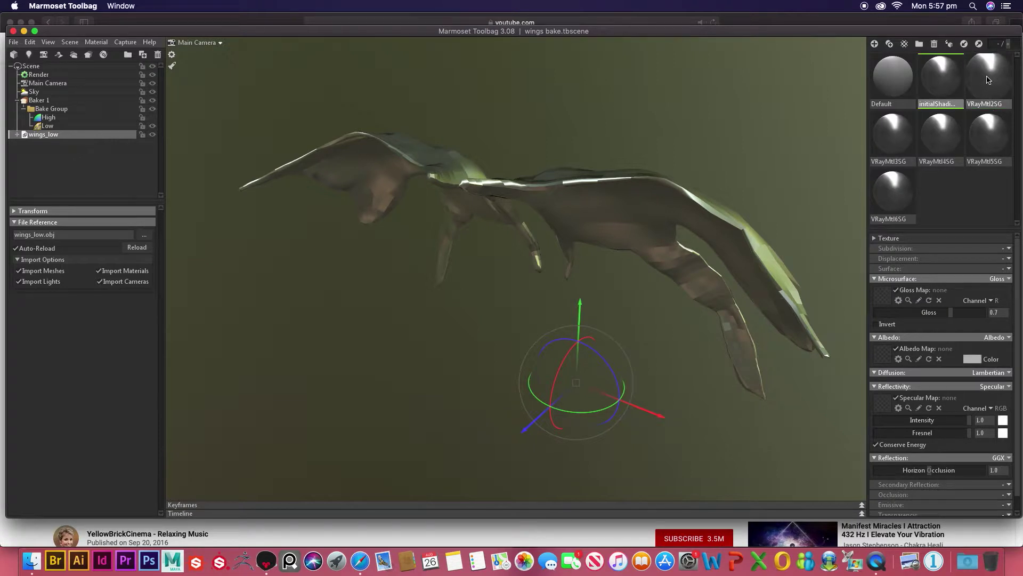
pyautogui.press('Delete')
# Delete the remaining VRayMtl2SG–6SG materials so only Default remains
pyautogui.click(959, 84)
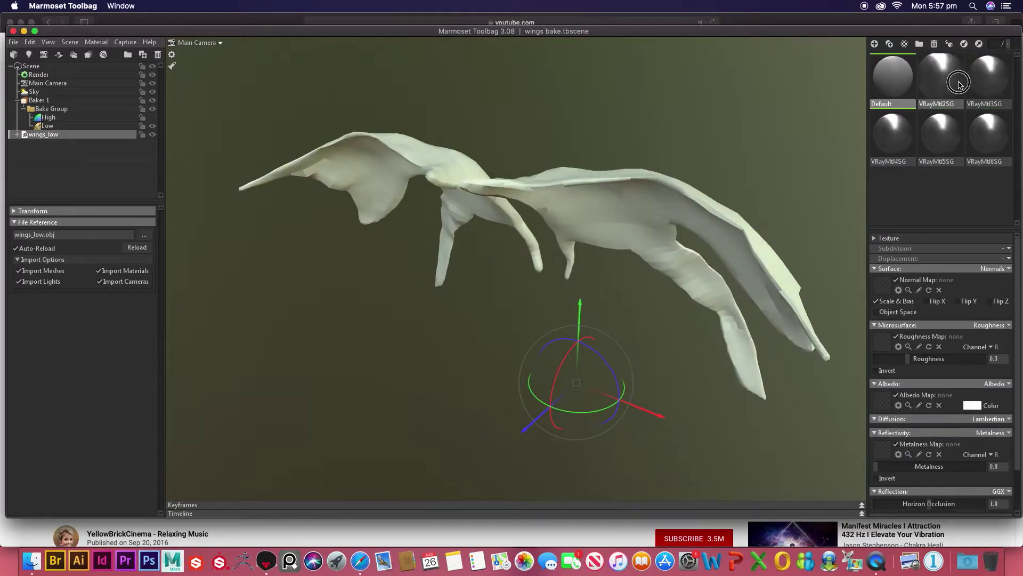
pyautogui.press('Delete')
pyautogui.click(946, 84)
pyautogui.press('Delete')
pyautogui.press('Delete')
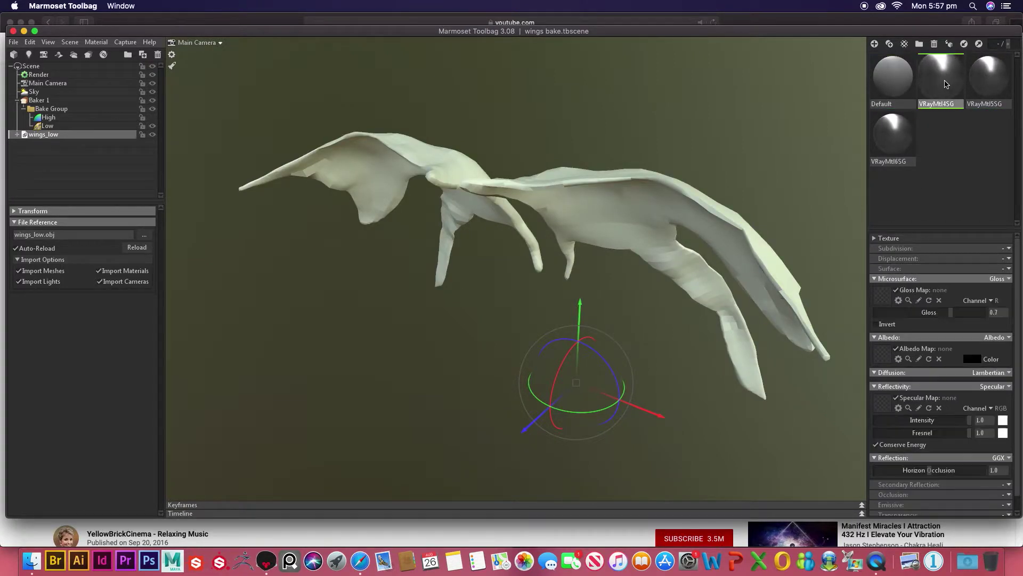
pyautogui.click(946, 84)
pyautogui.press('Delete')
pyautogui.click(946, 84)
pyautogui.press('Delete')
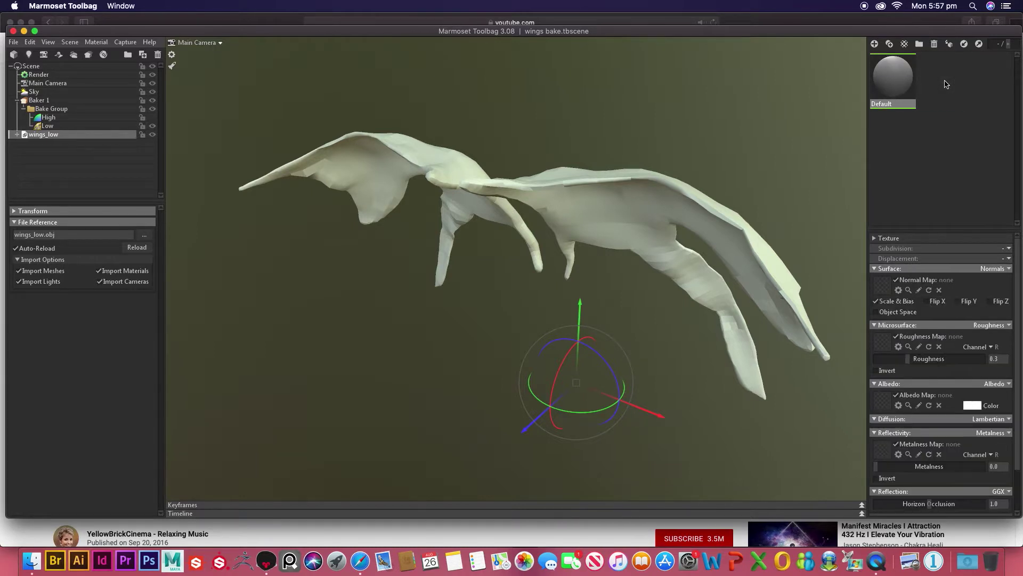
# Add a new material to the library and rename it 'low'
pyautogui.click(874, 44)
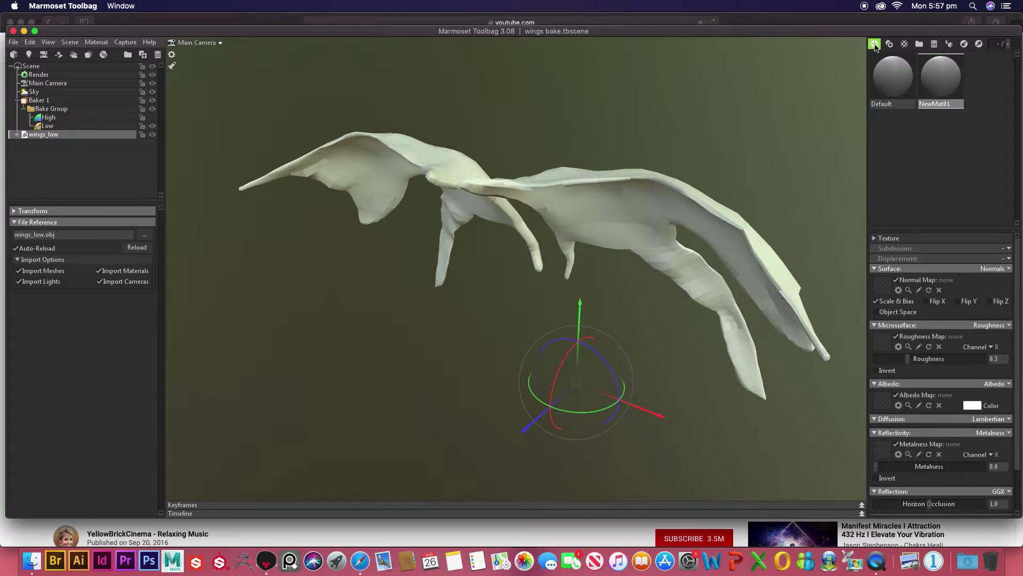
pyautogui.doubleClick(941, 104)
pyautogui.moveTo(954, 104); pyautogui.dragTo(899, 110)
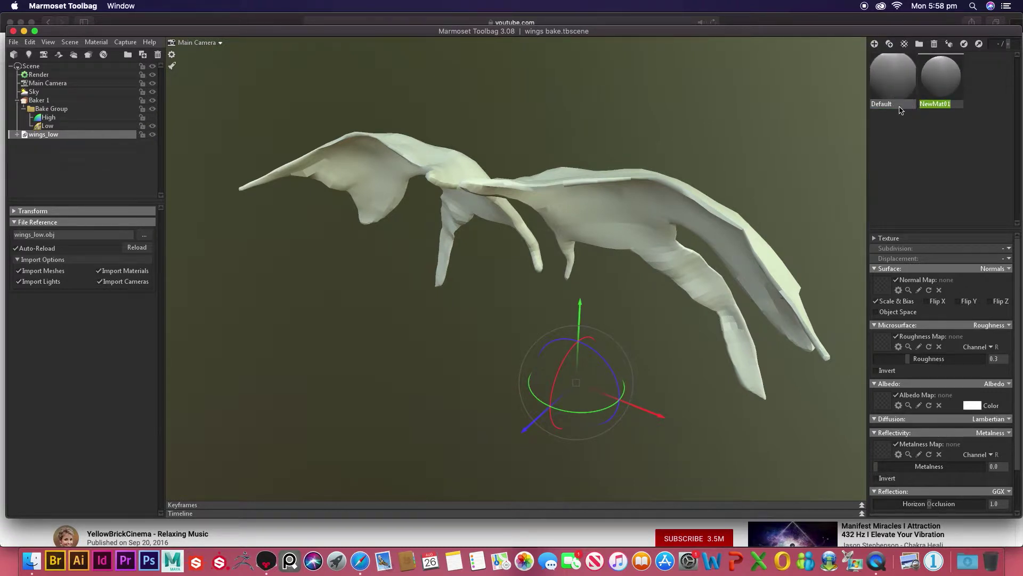
pyautogui.press('BackSpace')
pyautogui.write('low')
pyautogui.press('Return')
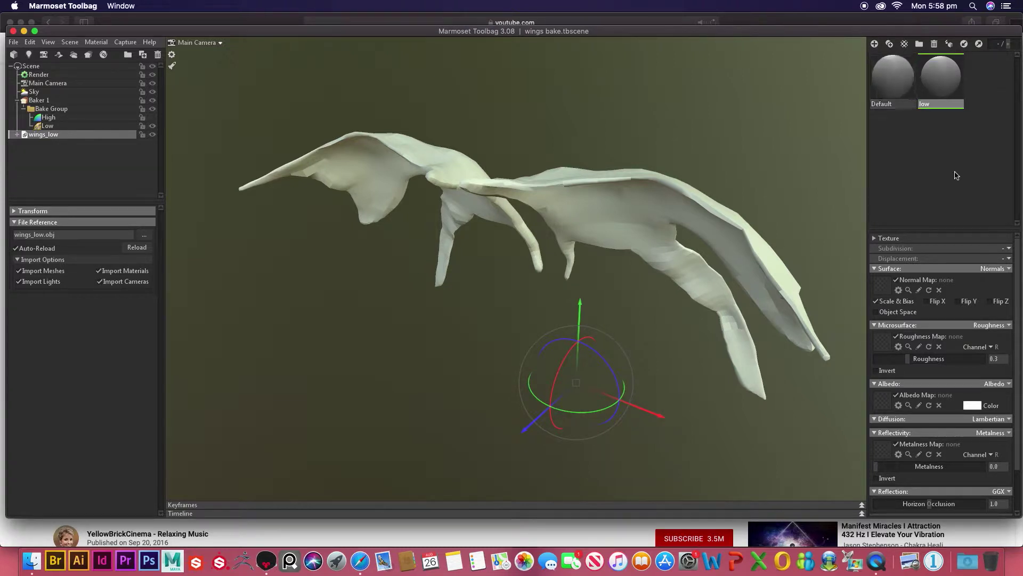
# Give the low material a pink albedo and apply it to the wings
pyautogui.click(971, 405)
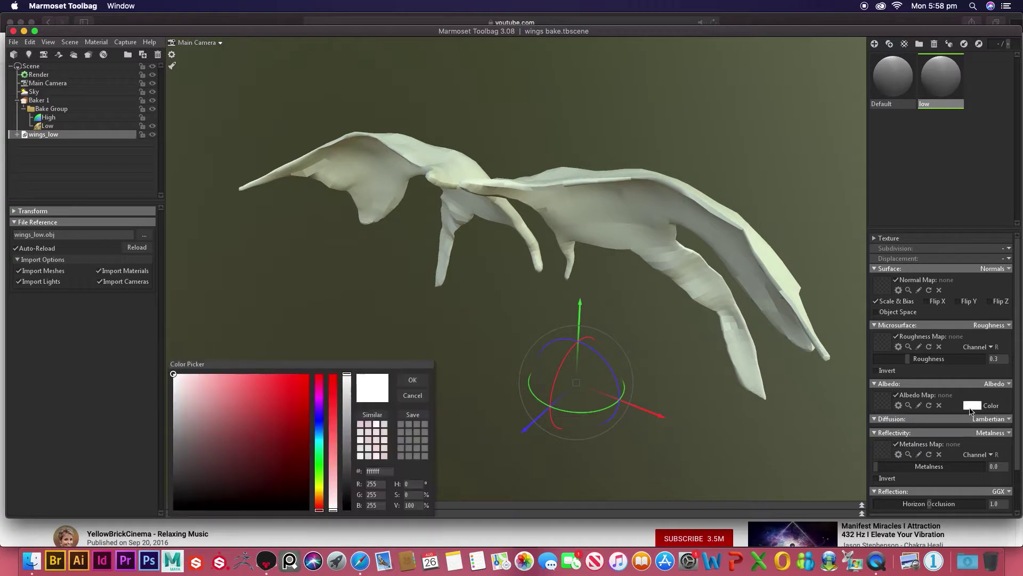
pyautogui.moveTo(272, 405)
pyautogui.mouseDown()
pyautogui.moveTo(183, 344)
pyautogui.moveTo(233, 345)
pyautogui.mouseUp()
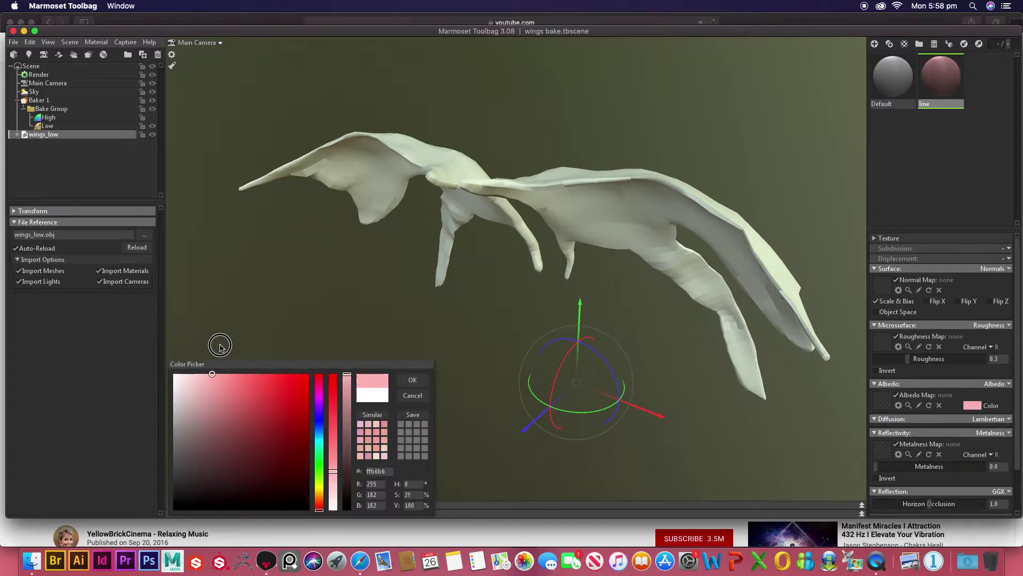
pyautogui.click(939, 79)
pyautogui.rightClick(939, 77)
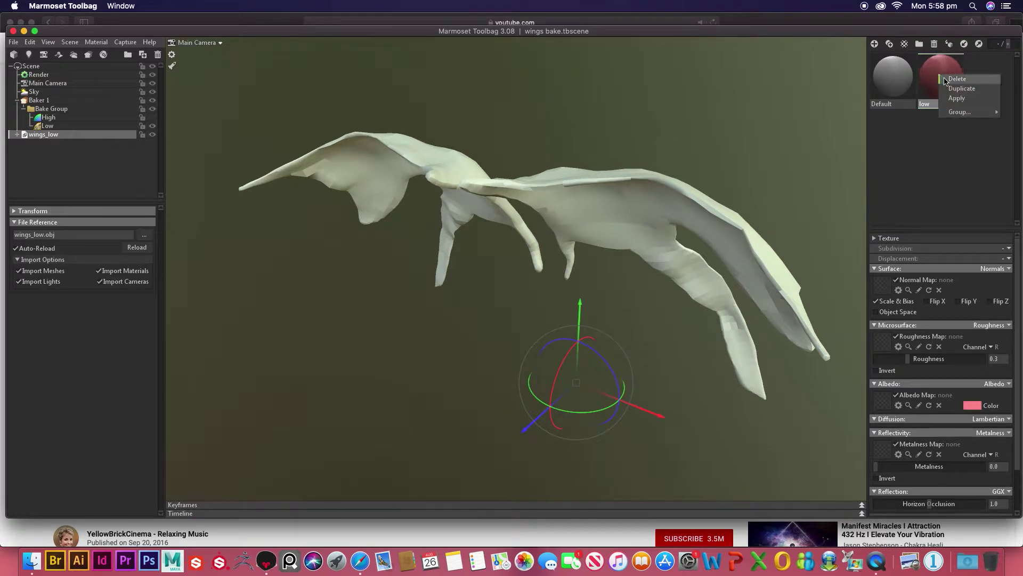
pyautogui.click(956, 99)
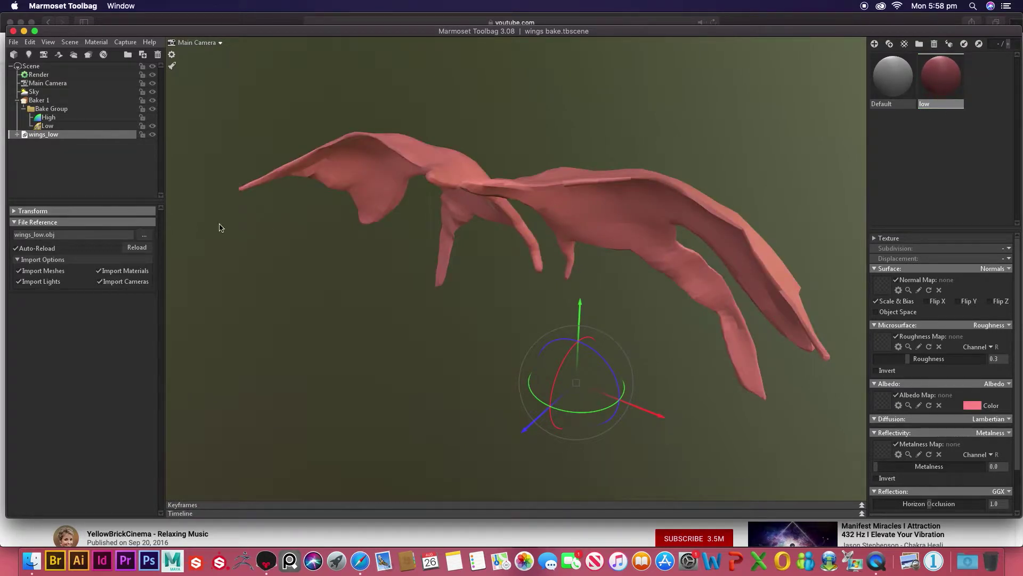
# Import the Wings_high.OBJ mesh from the scenes folder
pyautogui.click(15, 55)
pyautogui.scroll(-3, 547, 251)
pyautogui.scroll(-5, 551, 250)
pyautogui.scroll(-5, 554, 251)
pyautogui.scroll(-5, 559, 251)
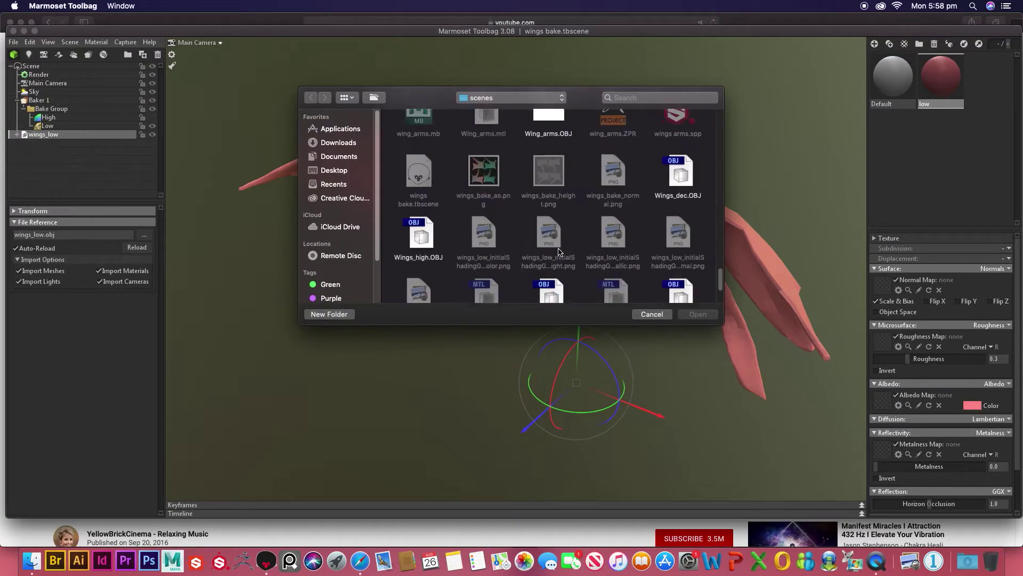
pyautogui.scroll(-3, 560, 252)
pyautogui.click(421, 137)
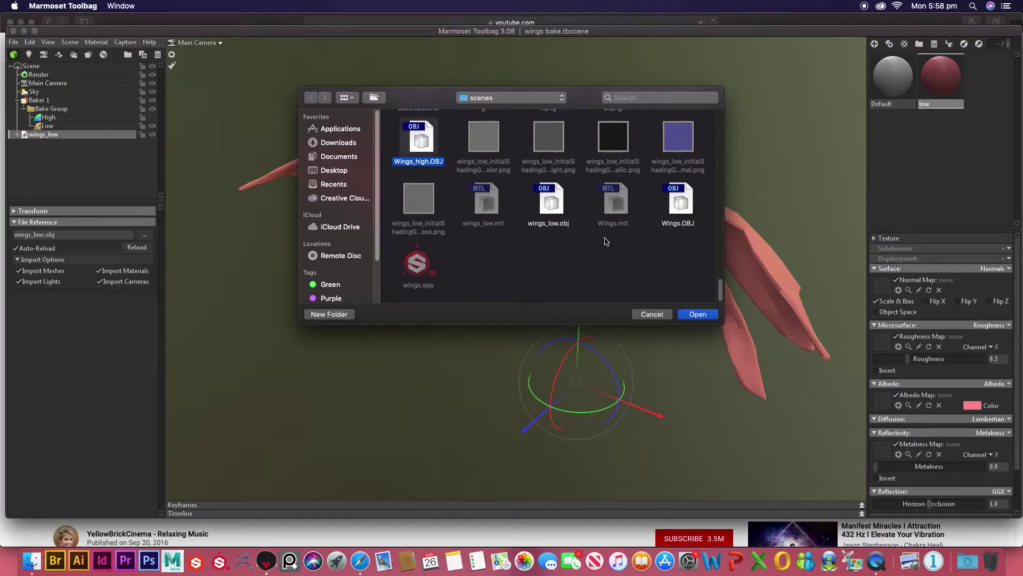
pyautogui.click(698, 315)
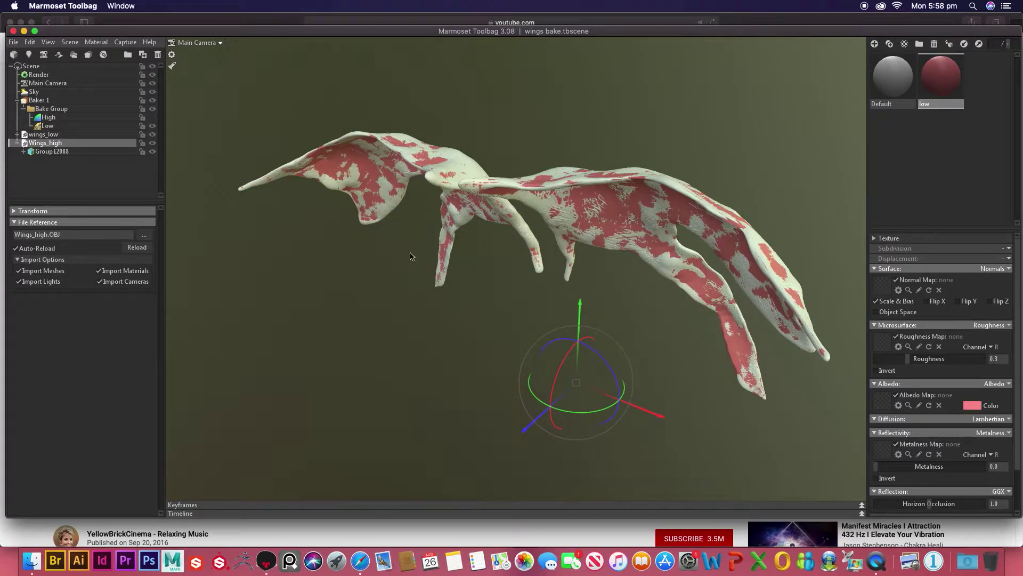
# Place Wings_high under High and wings_low under Low, showing High and hiding Low
pyautogui.click(18, 142)
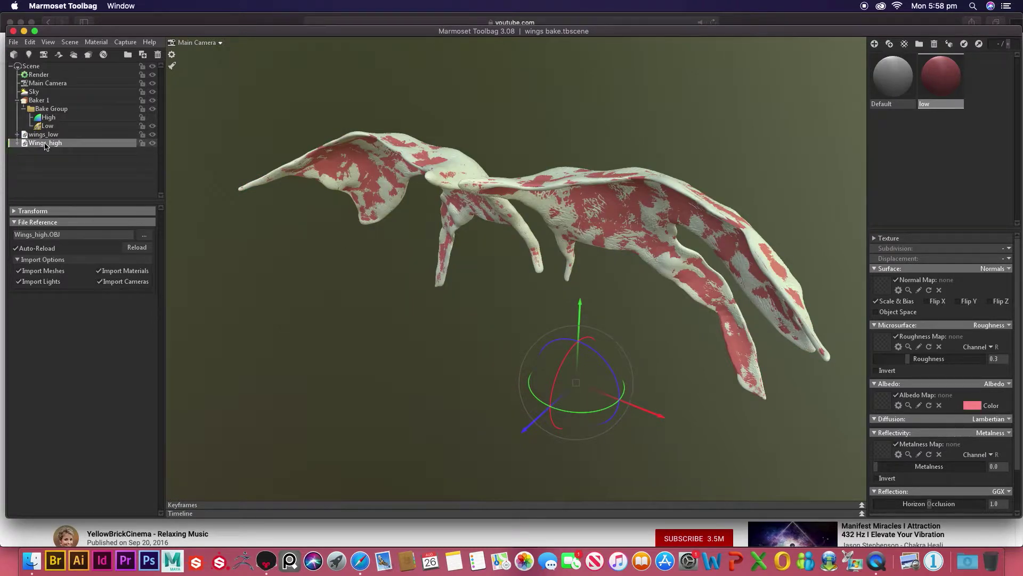
pyautogui.moveTo(47, 144); pyautogui.dragTo(48, 117)
pyautogui.click(30, 118)
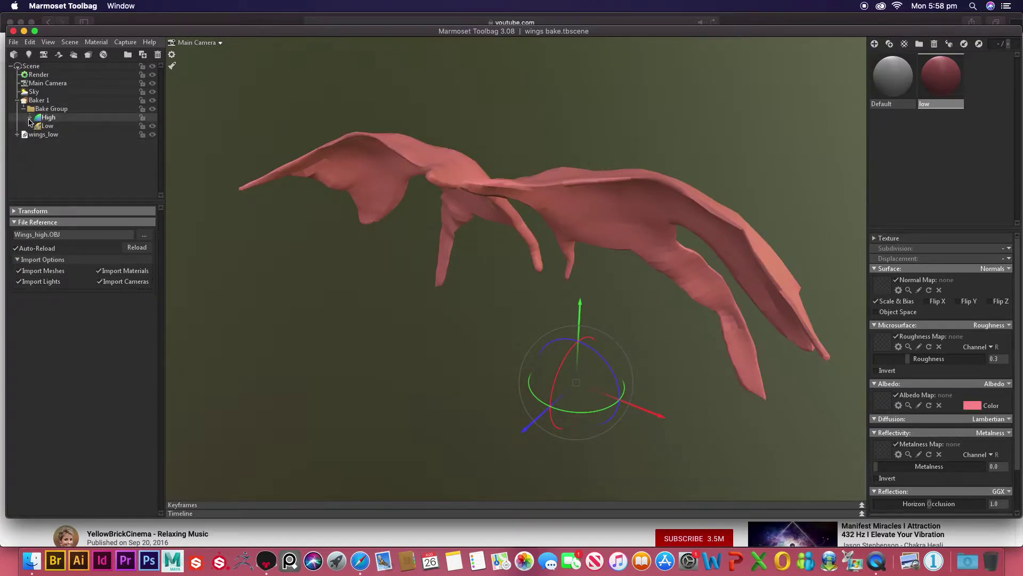
pyautogui.click(152, 118)
pyautogui.moveTo(34, 138); pyautogui.dragTo(29, 128)
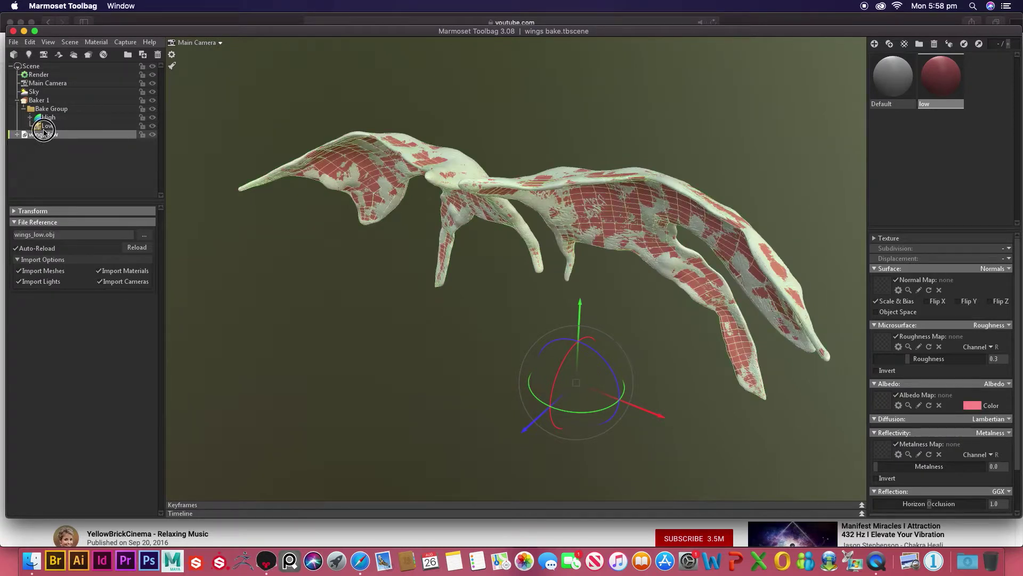
pyautogui.click(30, 126)
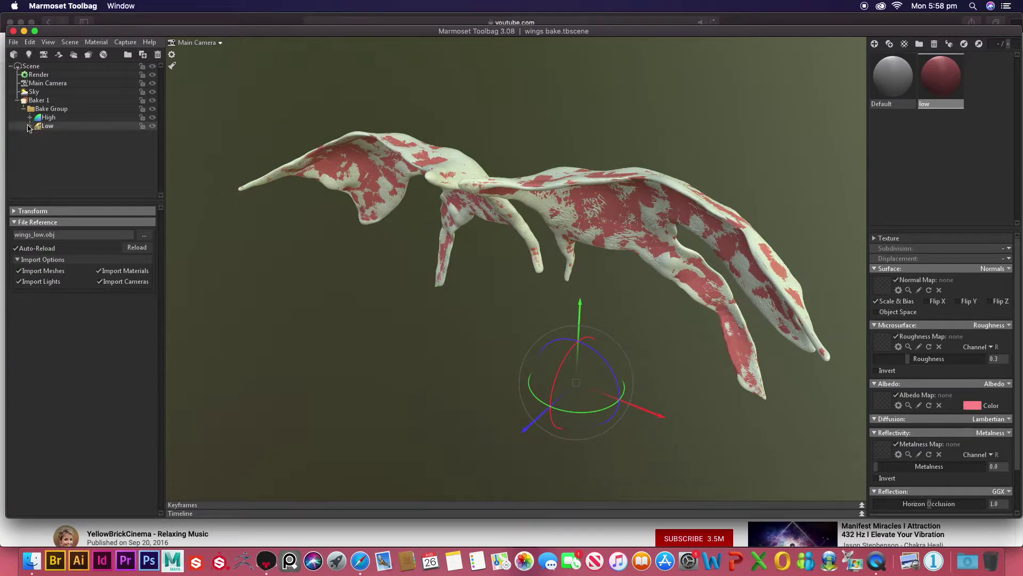
pyautogui.click(153, 126)
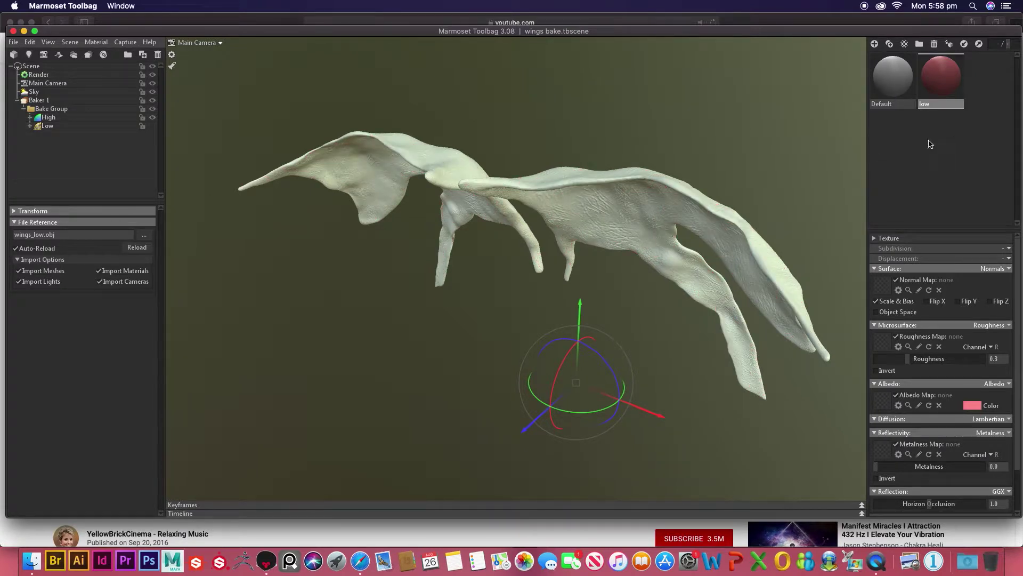
# Add a new material to the library and name it 'high'
pyautogui.click(874, 43)
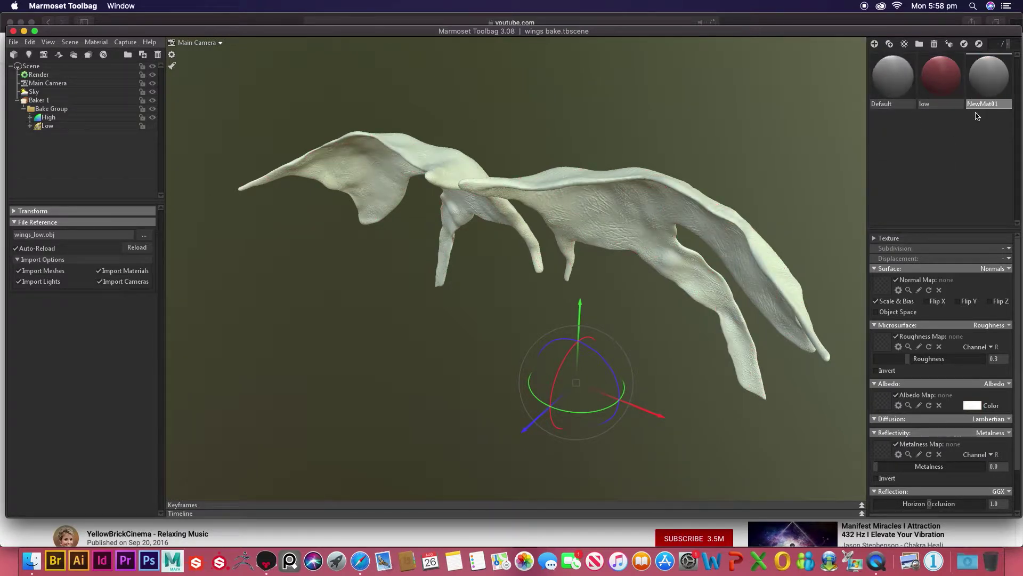
pyautogui.doubleClick(999, 104)
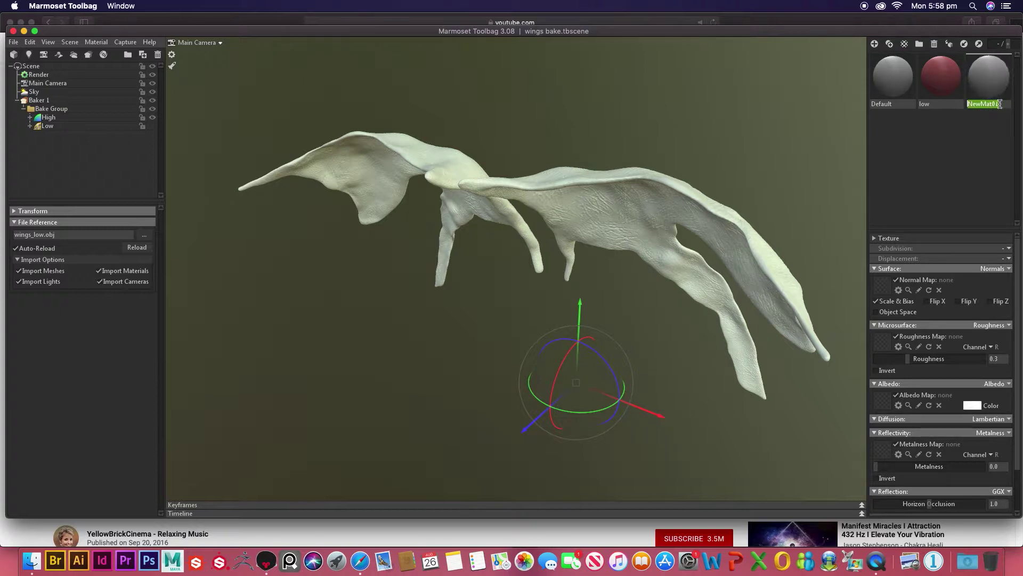
pyautogui.write('high')
pyautogui.press('Return')
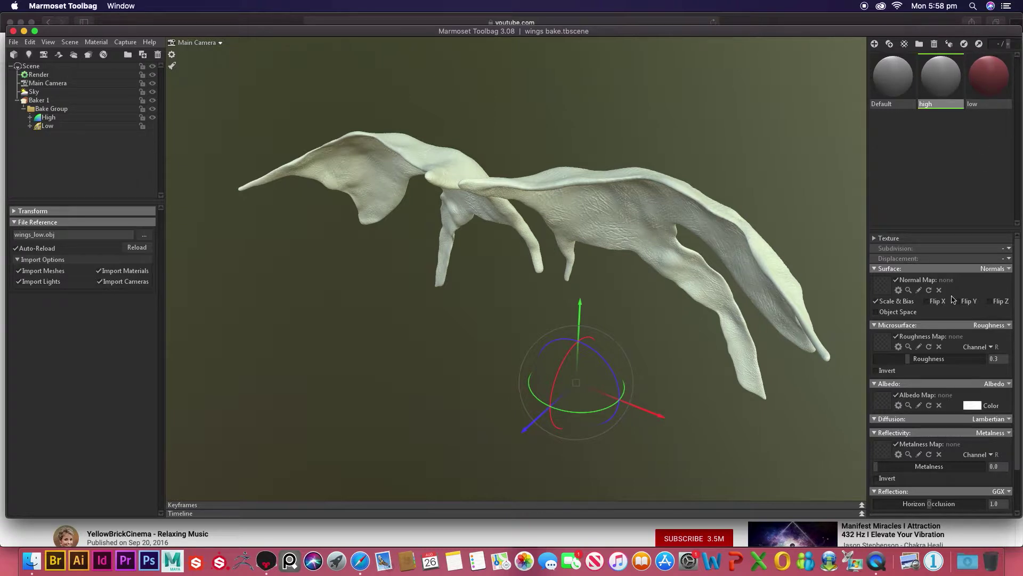
pyautogui.click(971, 405)
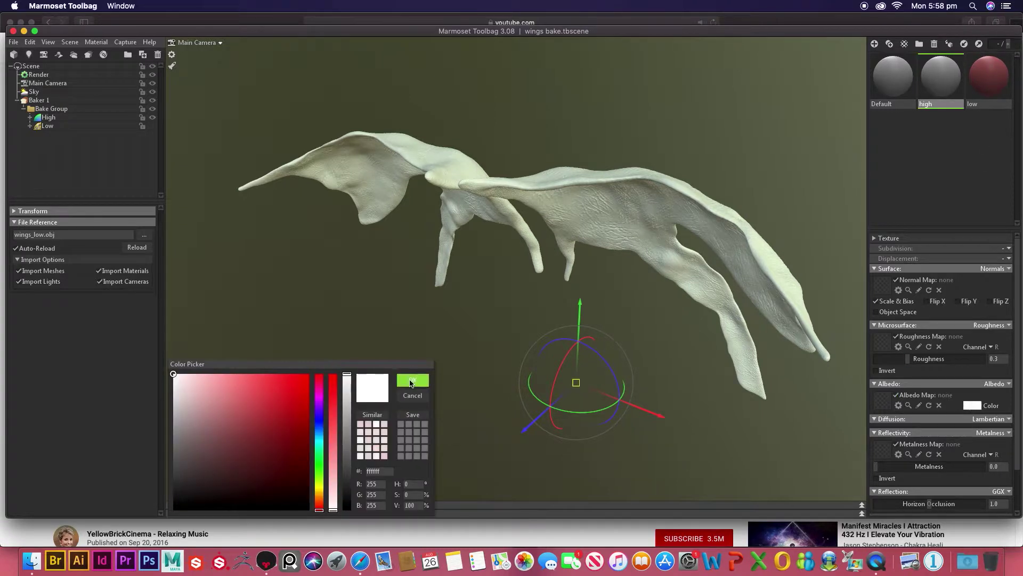
# Give the high material a yellow-green albedo and apply it to the High mesh
pyautogui.click(318, 484)
pyautogui.moveTo(256, 389); pyautogui.dragTo(267, 336)
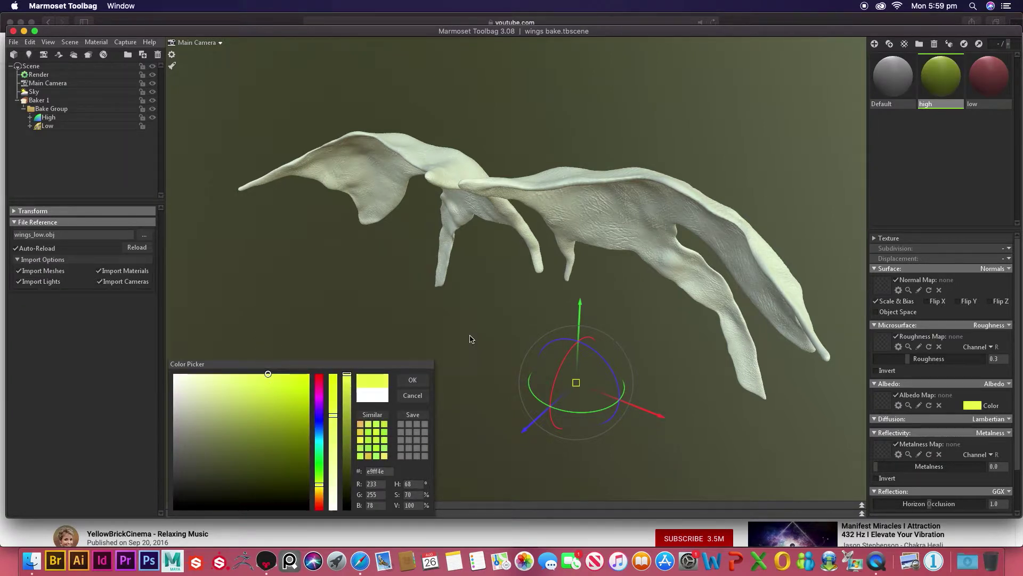
pyautogui.click(413, 379)
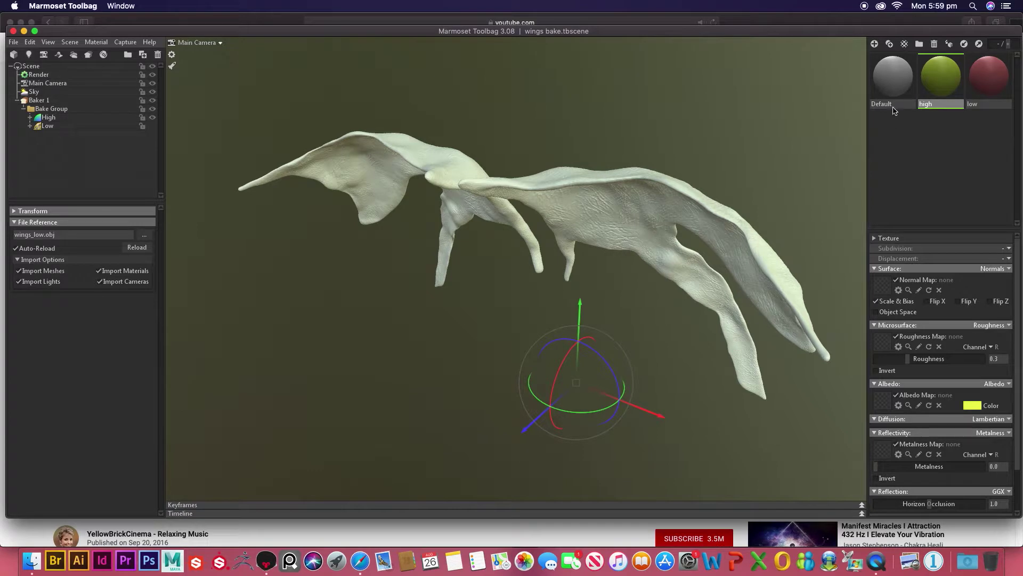
pyautogui.rightClick(942, 80)
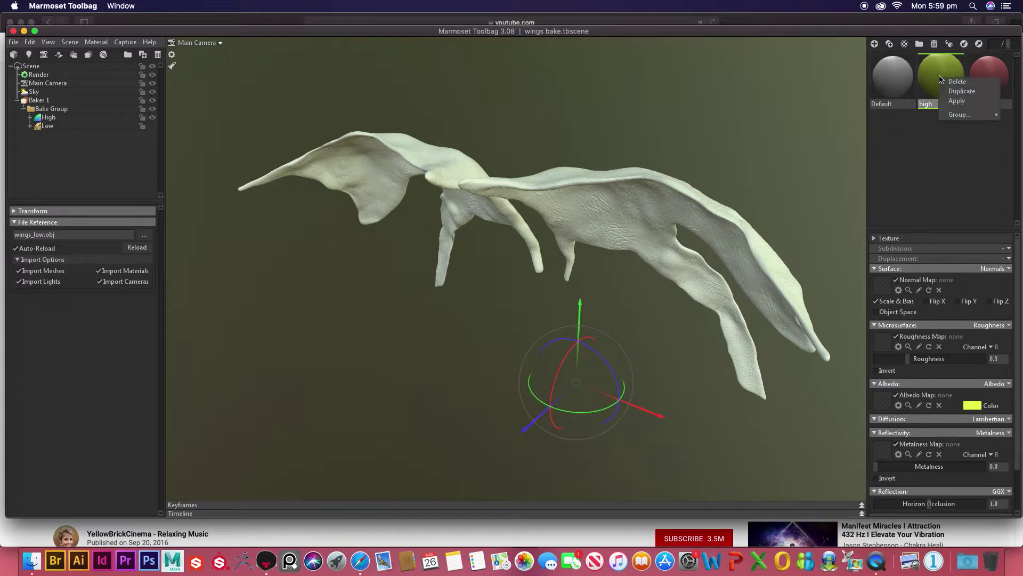
pyautogui.click(957, 101)
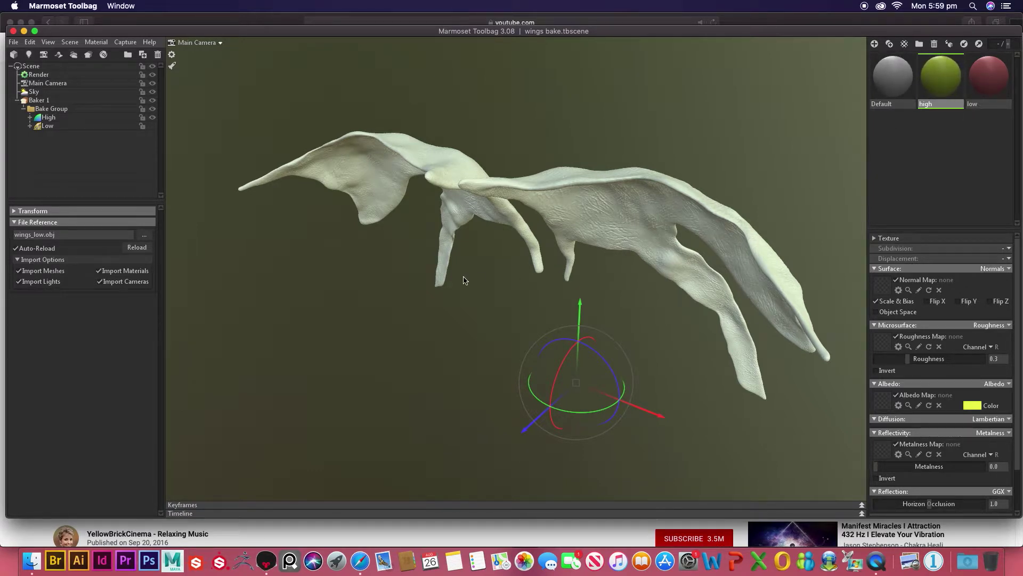
pyautogui.click(50, 118)
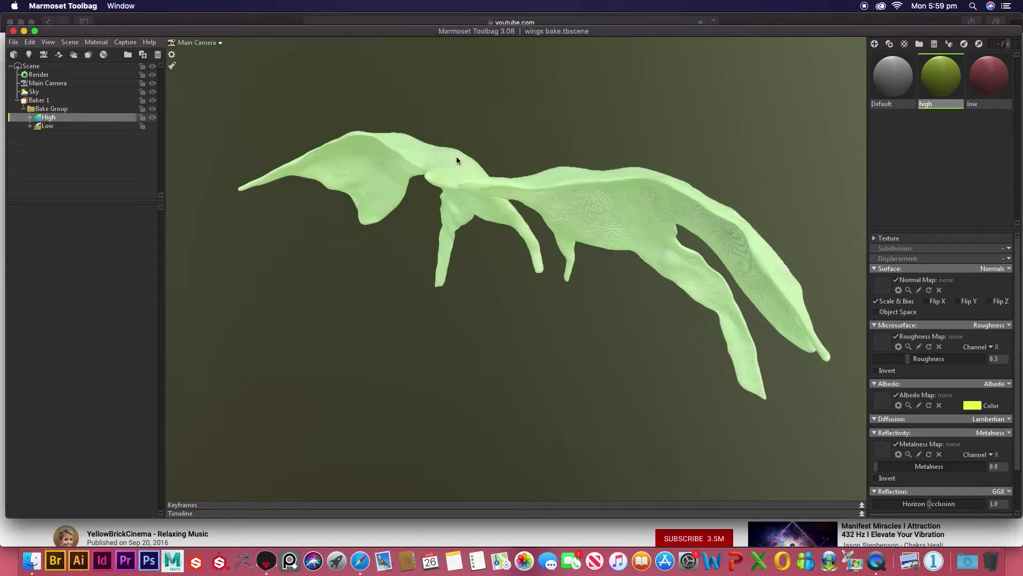
pyautogui.rightClick(941, 76)
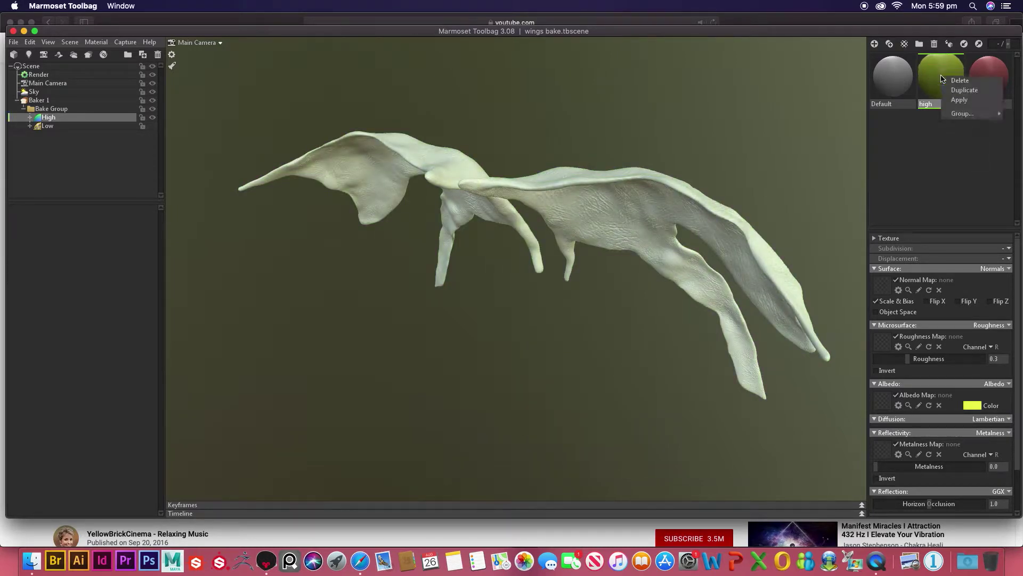
pyautogui.click(956, 101)
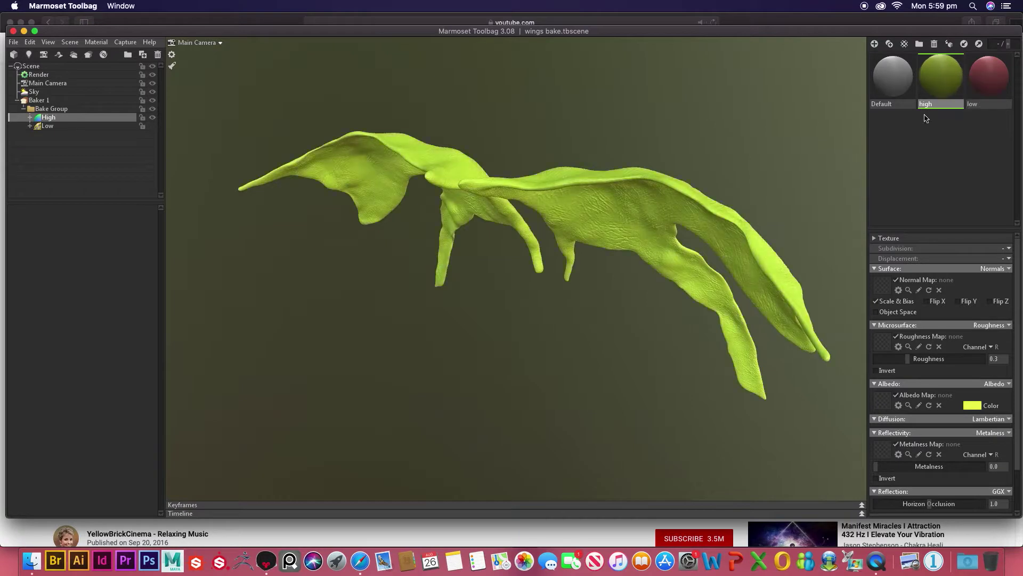
# Show Low, hide High, and apply the red low material to the Low mesh
pyautogui.click(152, 126)
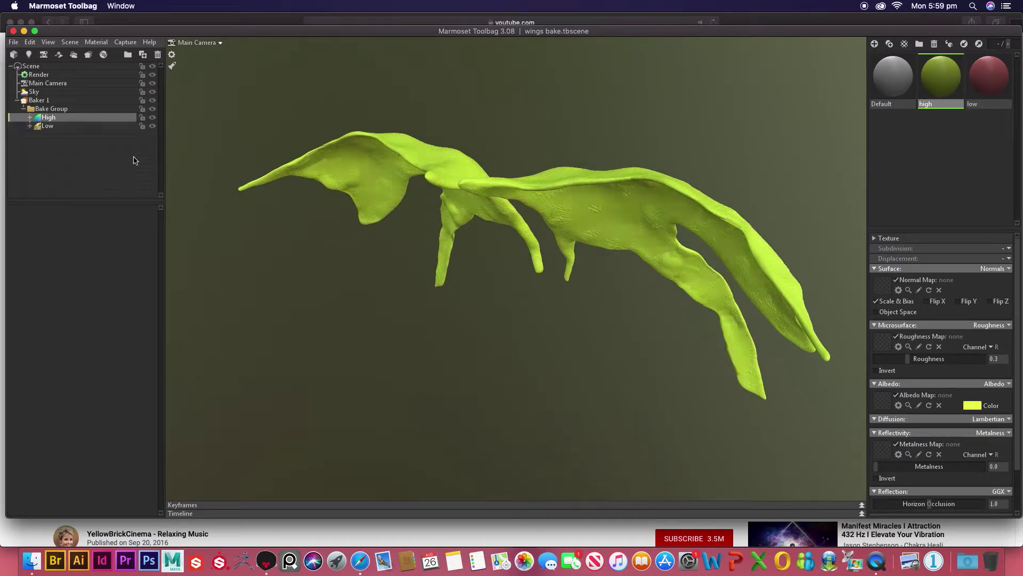
pyautogui.click(51, 126)
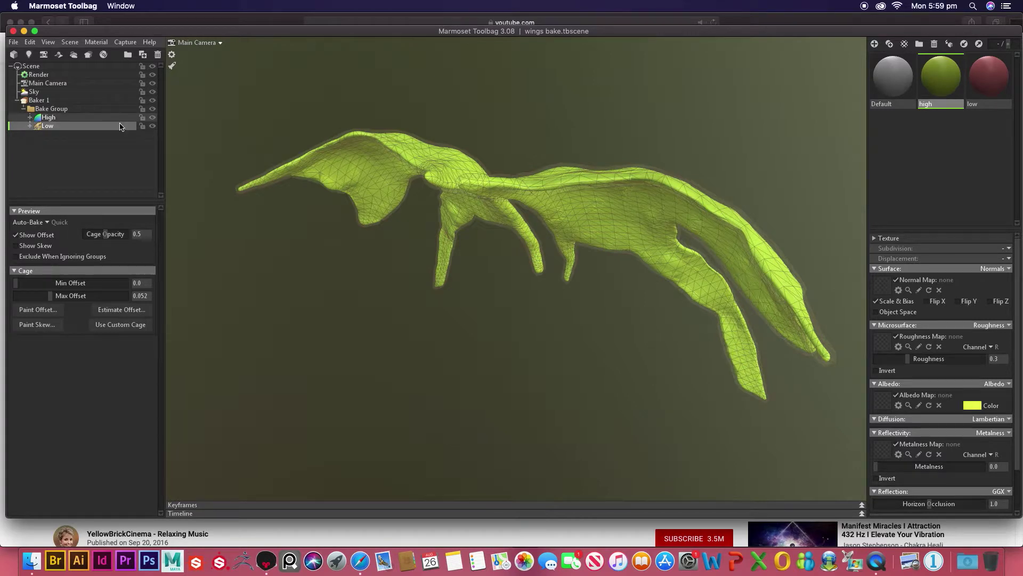
pyautogui.click(153, 117)
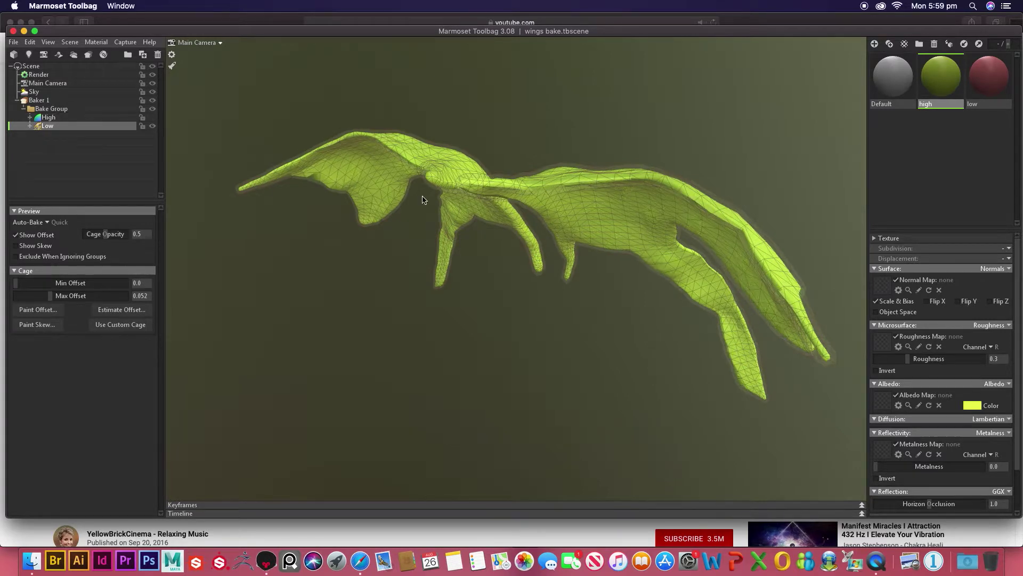
pyautogui.rightClick(986, 74)
pyautogui.click(994, 99)
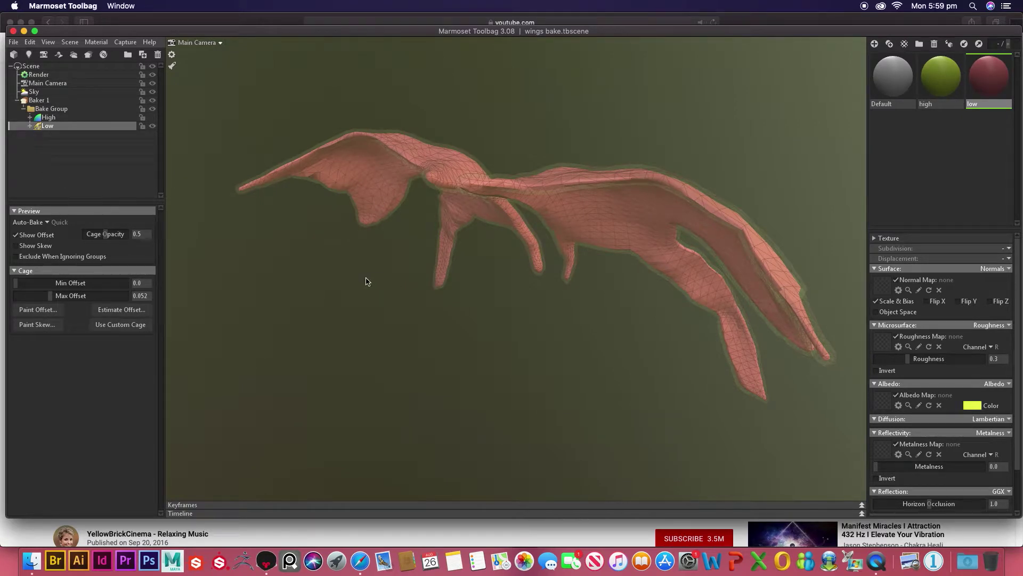
# Adjust the Low cage Max Offset down to 0.021, then up to 0.029
pyautogui.scroll(1, 373, 293)
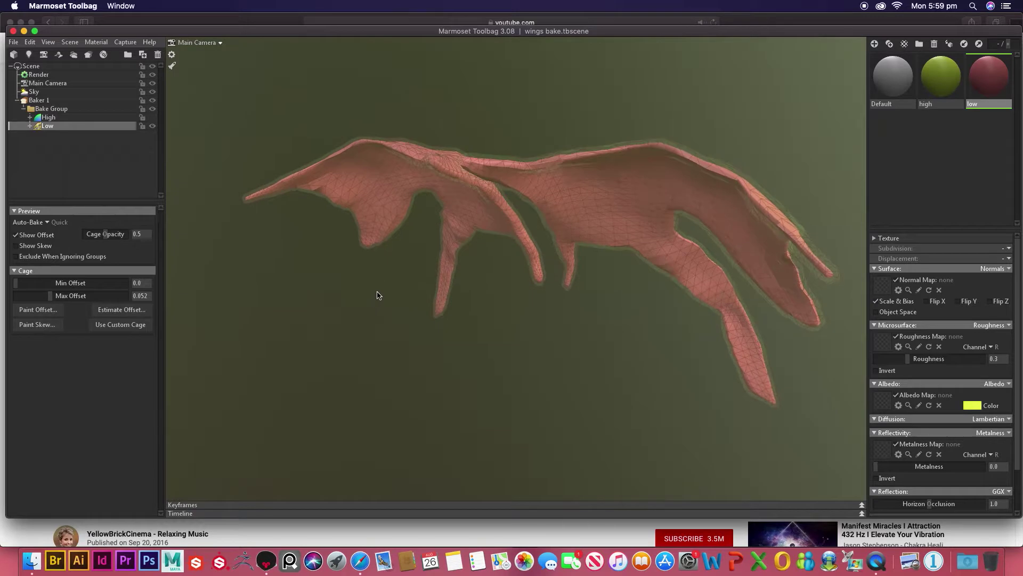
pyautogui.scroll(3, 379, 293)
pyautogui.scroll(2, 426, 314)
pyautogui.moveTo(459, 359)
pyautogui.mouseDown()
pyautogui.moveTo(543, 265)
pyautogui.moveTo(542, 318)
pyautogui.moveTo(453, 347)
pyautogui.moveTo(505, 418)
pyautogui.moveTo(494, 401)
pyautogui.mouseUp()
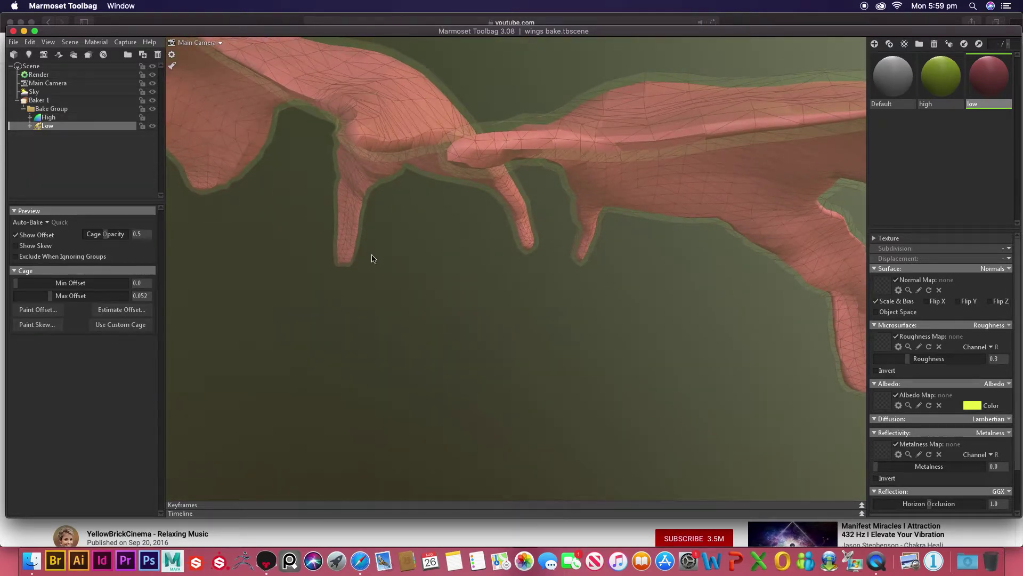
pyautogui.moveTo(50, 296); pyautogui.dragTo(42, 296)
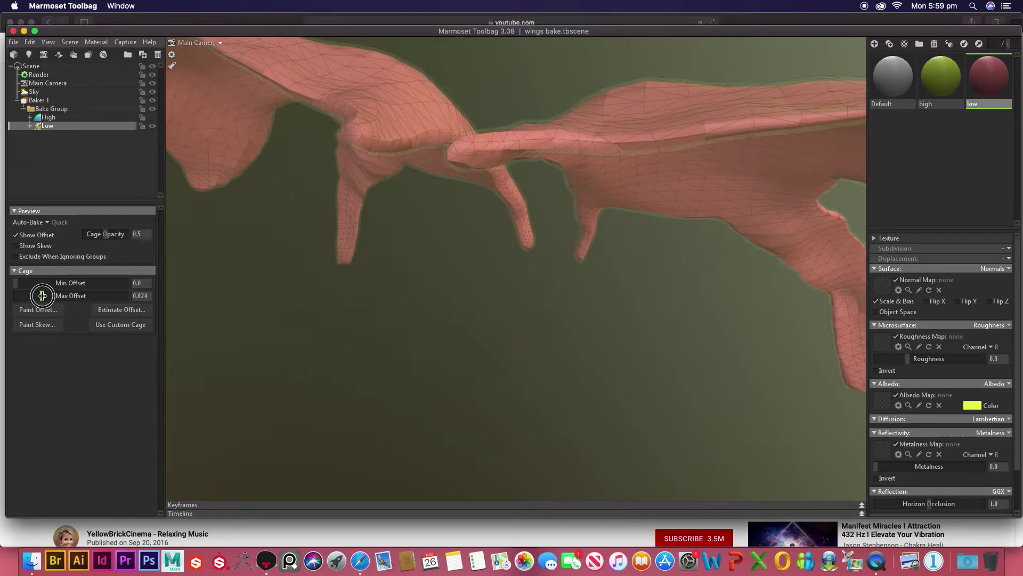
pyautogui.moveTo(41, 295); pyautogui.dragTo(44, 295)
# Orbit around the wings from several angles, reselecting Low to inspect its cage
pyautogui.click(575, 295)
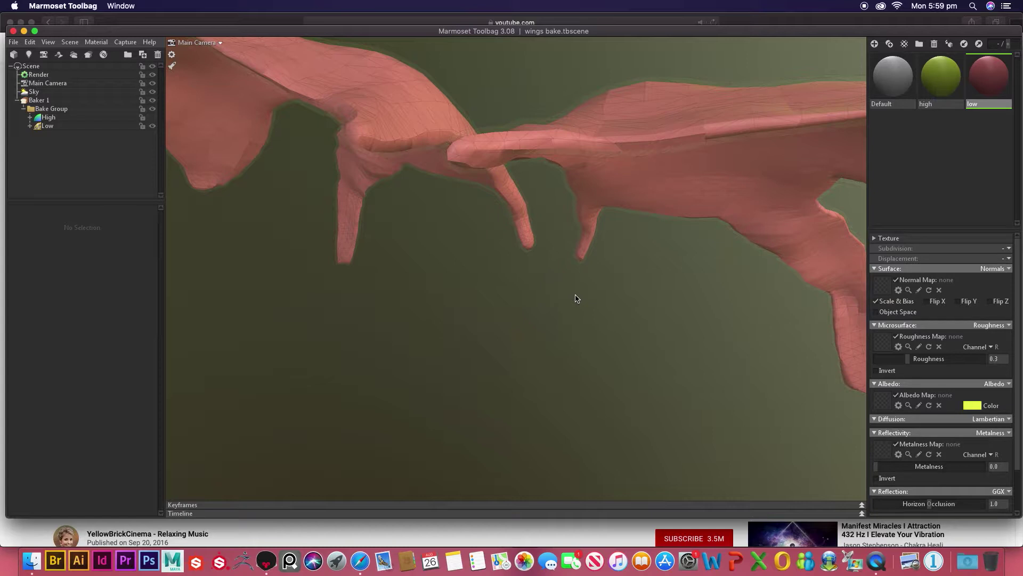
pyautogui.click(575, 298)
pyautogui.moveTo(575, 298)
pyautogui.mouseDown()
pyautogui.moveTo(608, 320)
pyautogui.moveTo(674, 323)
pyautogui.moveTo(496, 318)
pyautogui.moveTo(557, 289)
pyautogui.moveTo(564, 347)
pyautogui.mouseUp()
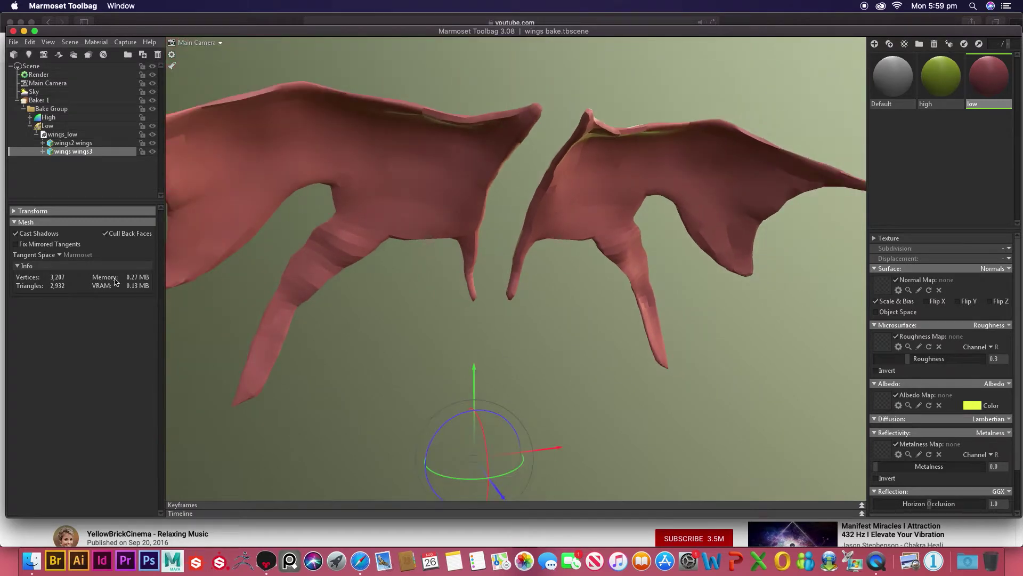
pyautogui.click(59, 135)
pyautogui.click(37, 134)
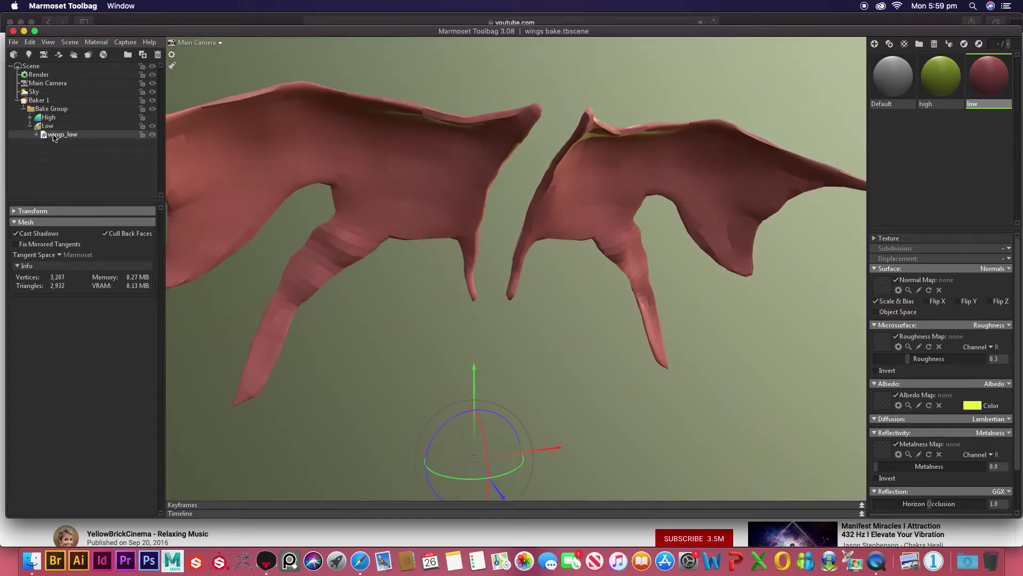
pyautogui.moveTo(593, 313)
pyautogui.mouseDown()
pyautogui.moveTo(457, 387)
pyautogui.moveTo(417, 349)
pyautogui.mouseUp()
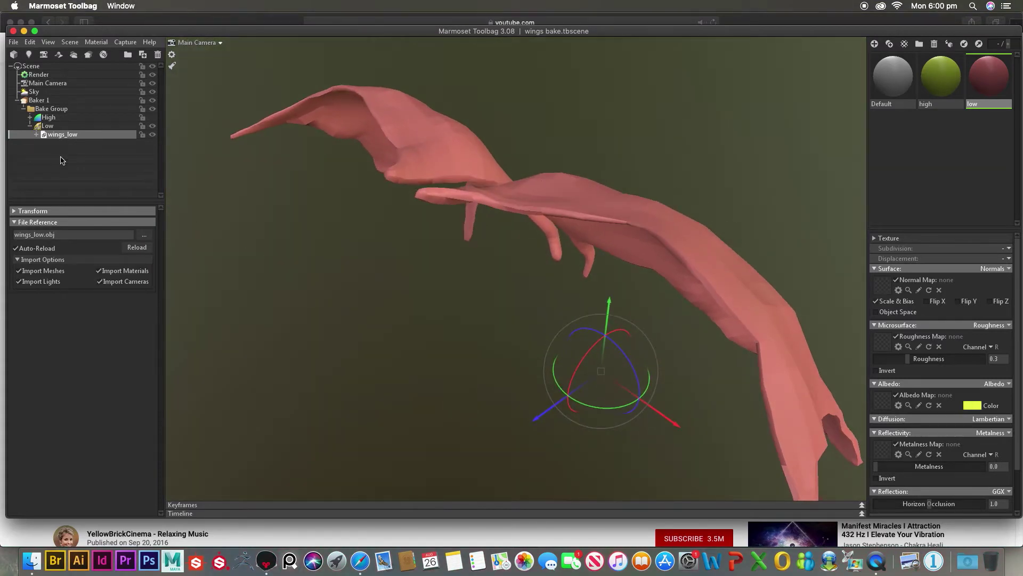
pyautogui.click(29, 126)
pyautogui.click(46, 126)
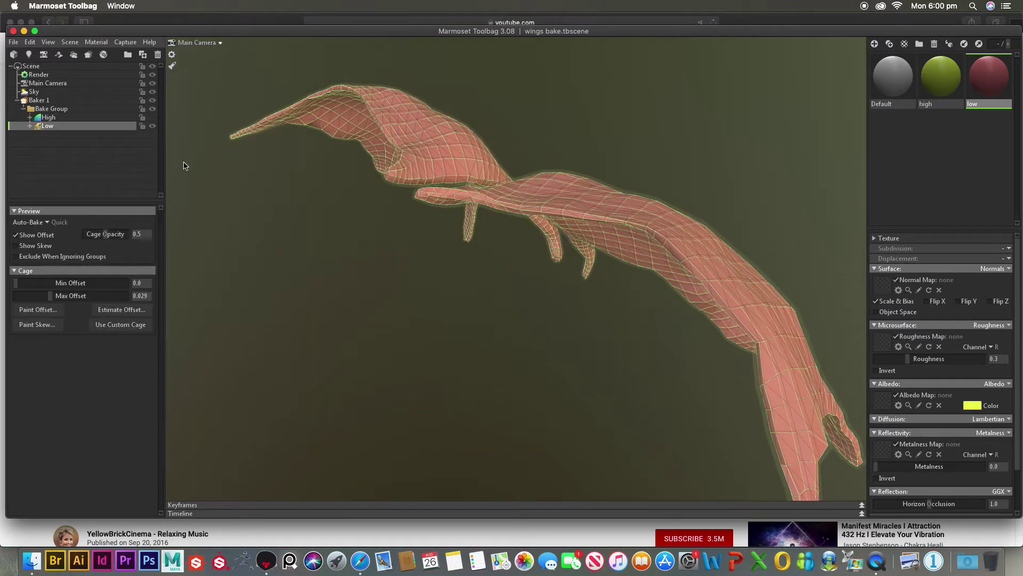
pyautogui.moveTo(307, 241)
pyautogui.mouseDown()
pyautogui.moveTo(382, 270)
pyautogui.moveTo(238, 331)
pyautogui.moveTo(292, 283)
pyautogui.moveTo(443, 319)
pyautogui.moveTo(416, 288)
pyautogui.moveTo(430, 377)
pyautogui.moveTo(603, 356)
pyautogui.moveTo(743, 267)
pyautogui.moveTo(725, 144)
pyautogui.moveTo(719, 263)
pyautogui.moveTo(714, 201)
pyautogui.mouseUp()
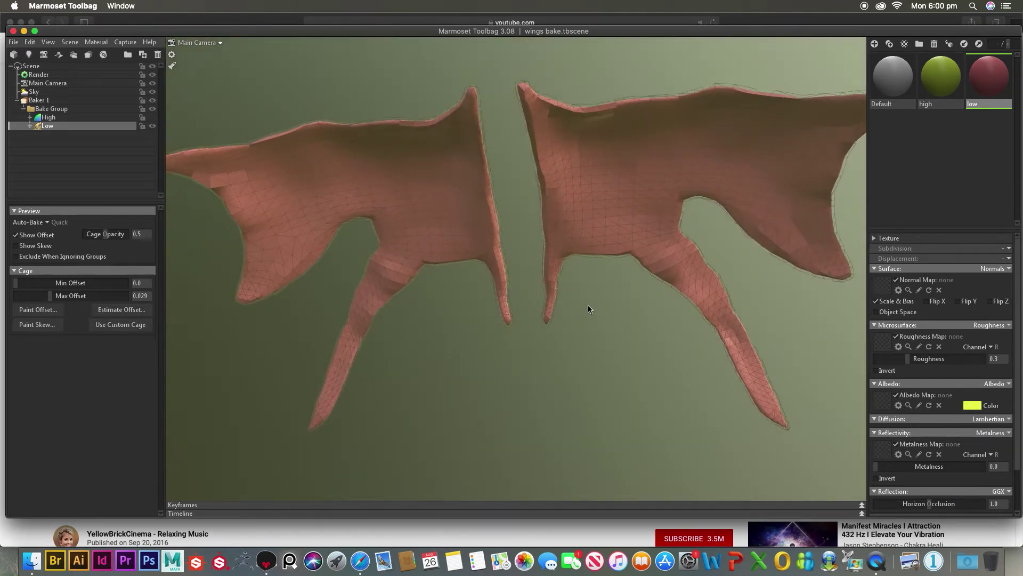
pyautogui.moveTo(312, 289)
pyautogui.mouseDown()
pyautogui.moveTo(331, 351)
pyautogui.moveTo(274, 256)
pyautogui.moveTo(439, 276)
pyautogui.mouseUp()
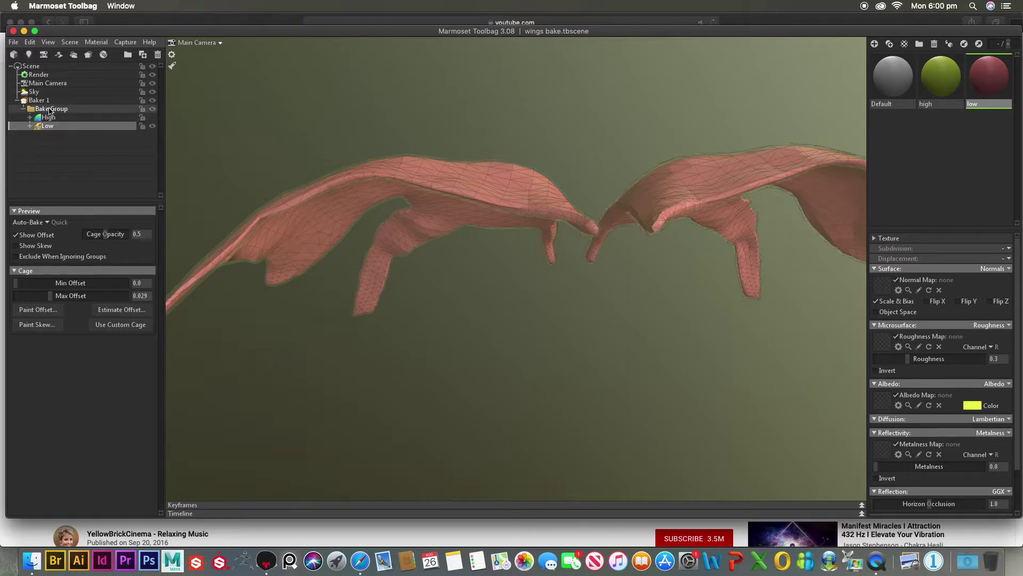
# In Baker 1, add Curvature, Normals (Object) and Thickness maps to the bake
pyautogui.click(49, 109)
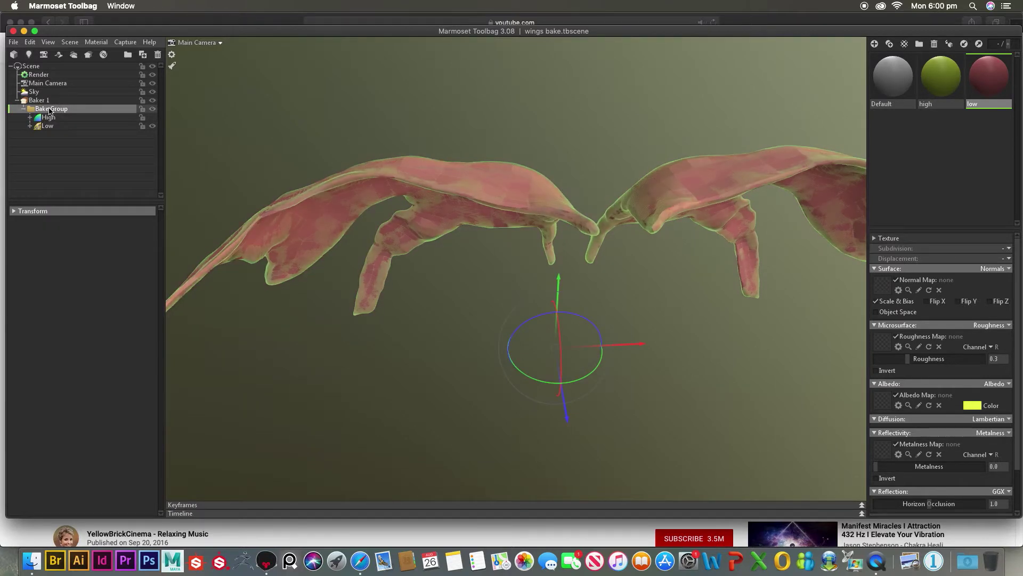
pyautogui.click(42, 100)
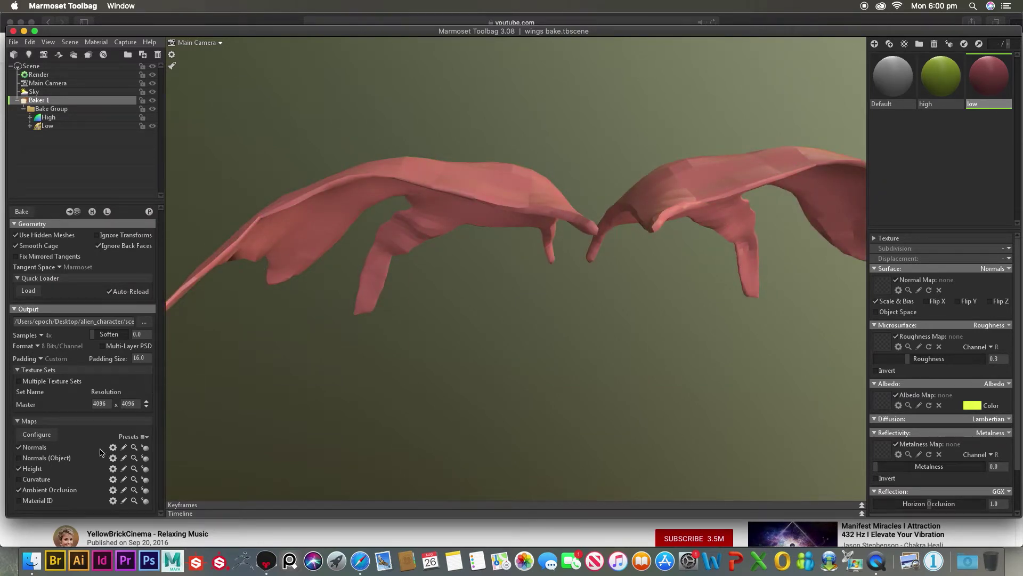
pyautogui.click(19, 479)
pyautogui.click(19, 459)
pyautogui.click(47, 438)
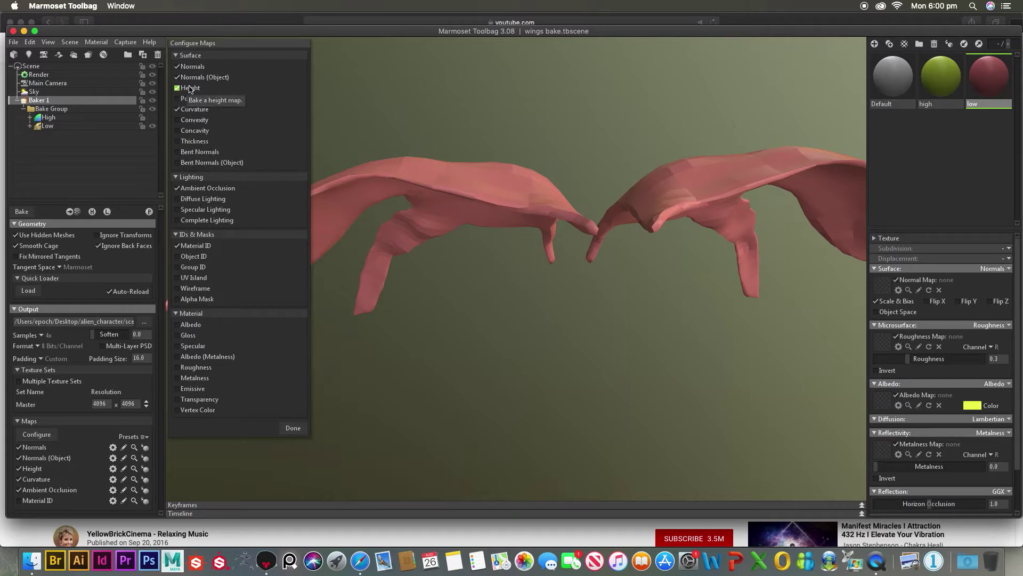
pyautogui.click(179, 143)
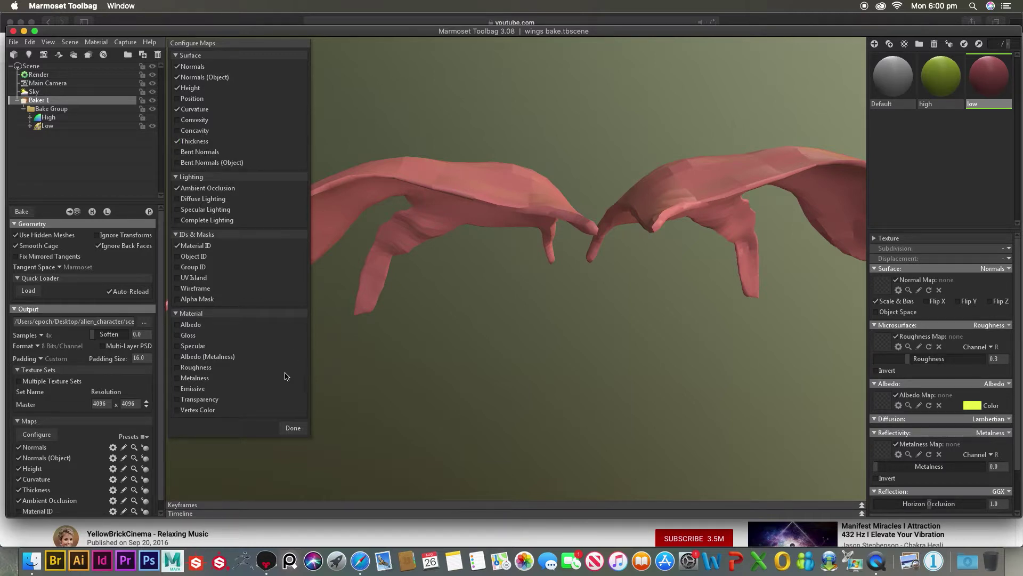
pyautogui.click(293, 428)
pyautogui.scroll(-2, 113, 465)
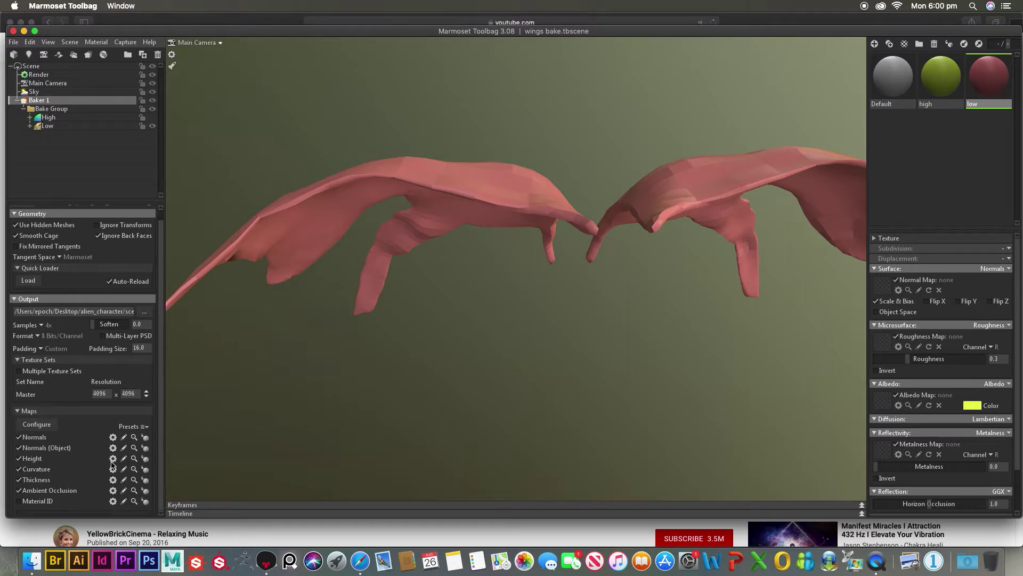
# Set the bake output file to wings_bake.png in the scenes folder
pyautogui.scroll(2, 113, 465)
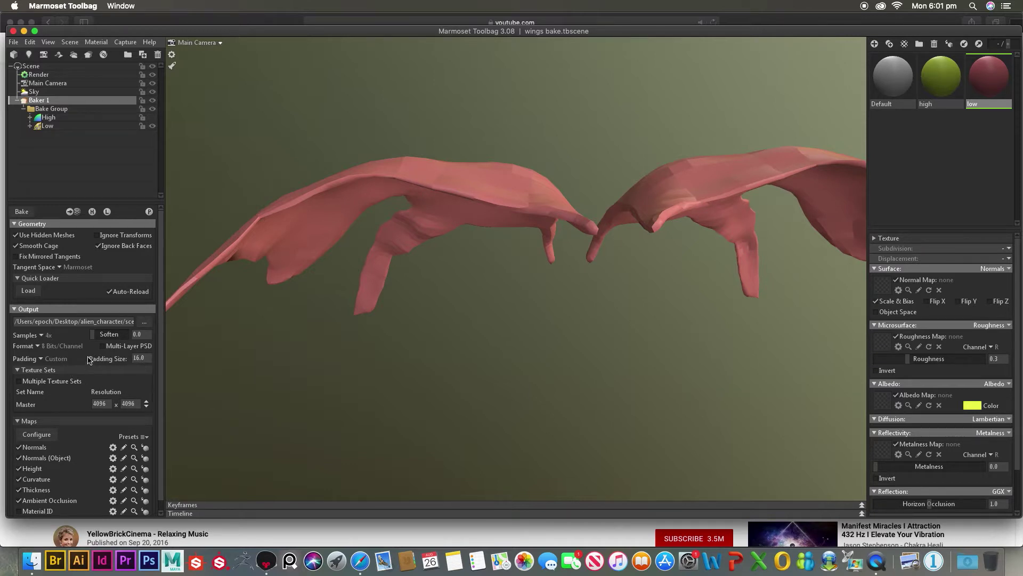
pyautogui.click(143, 322)
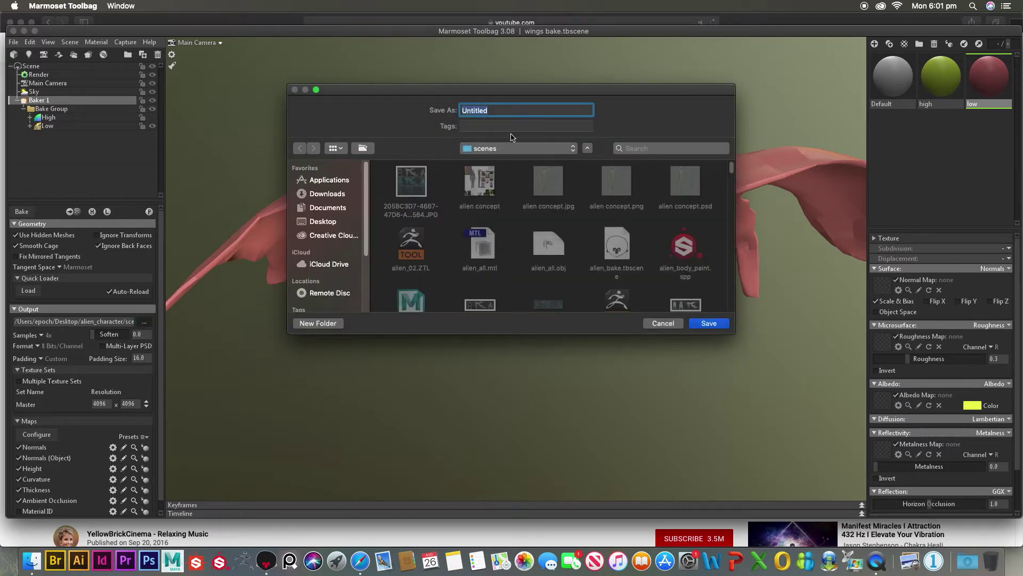
pyautogui.write('wings_bake.')
pyautogui.write('png')
pyautogui.click(708, 323)
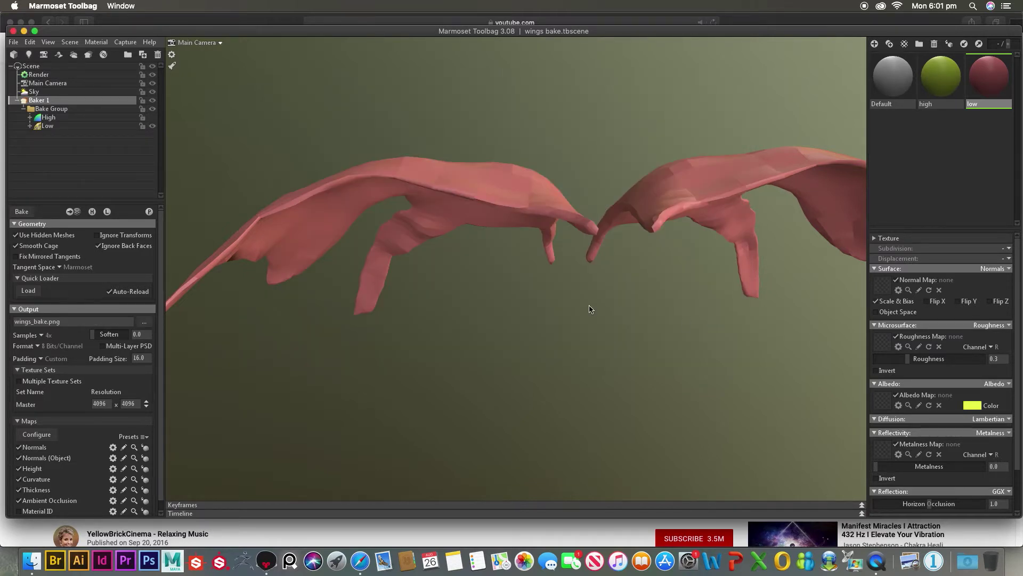
# Run the Baker 1 bake to wings_bake.png and wait for it to finish
pyautogui.click(29, 213)
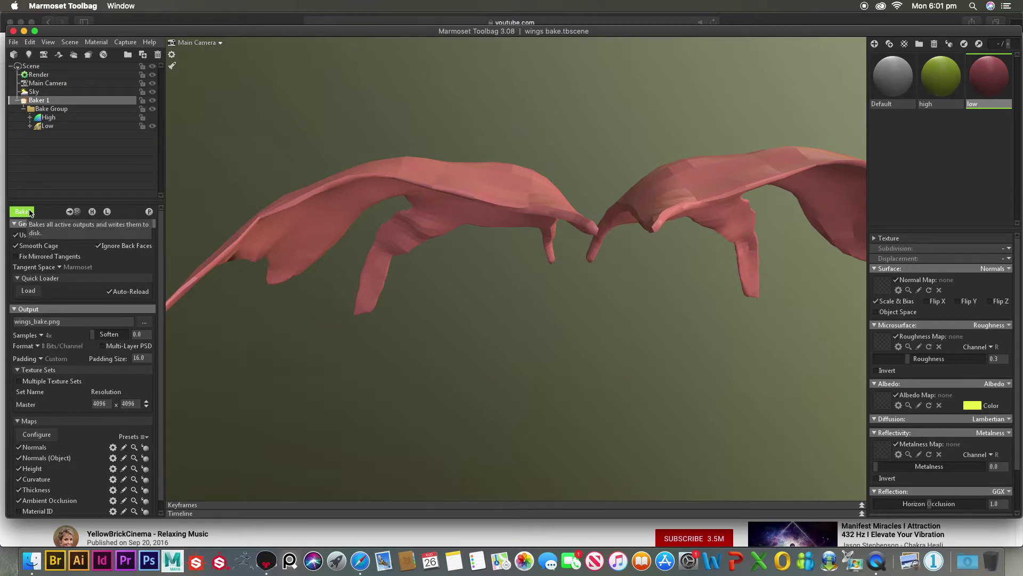